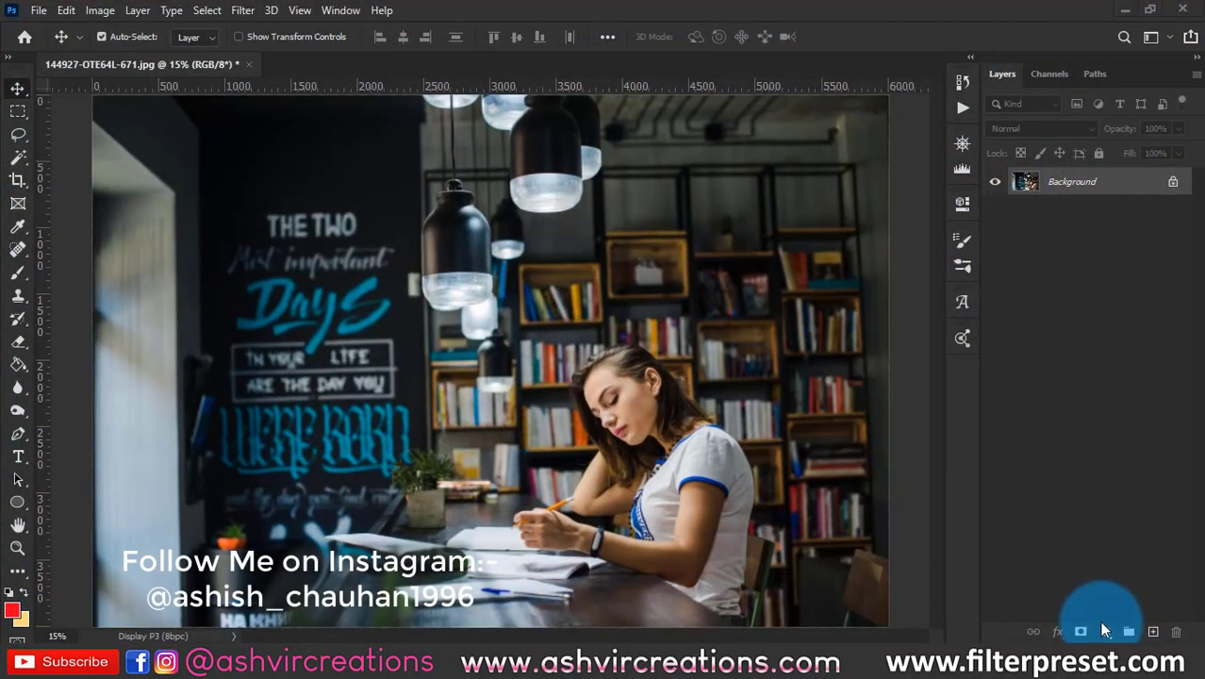
# Add a Gradient Map layer using a Noise gradient with roughness 0, randomized to teal and orange.
pyautogui.click(1108, 633)
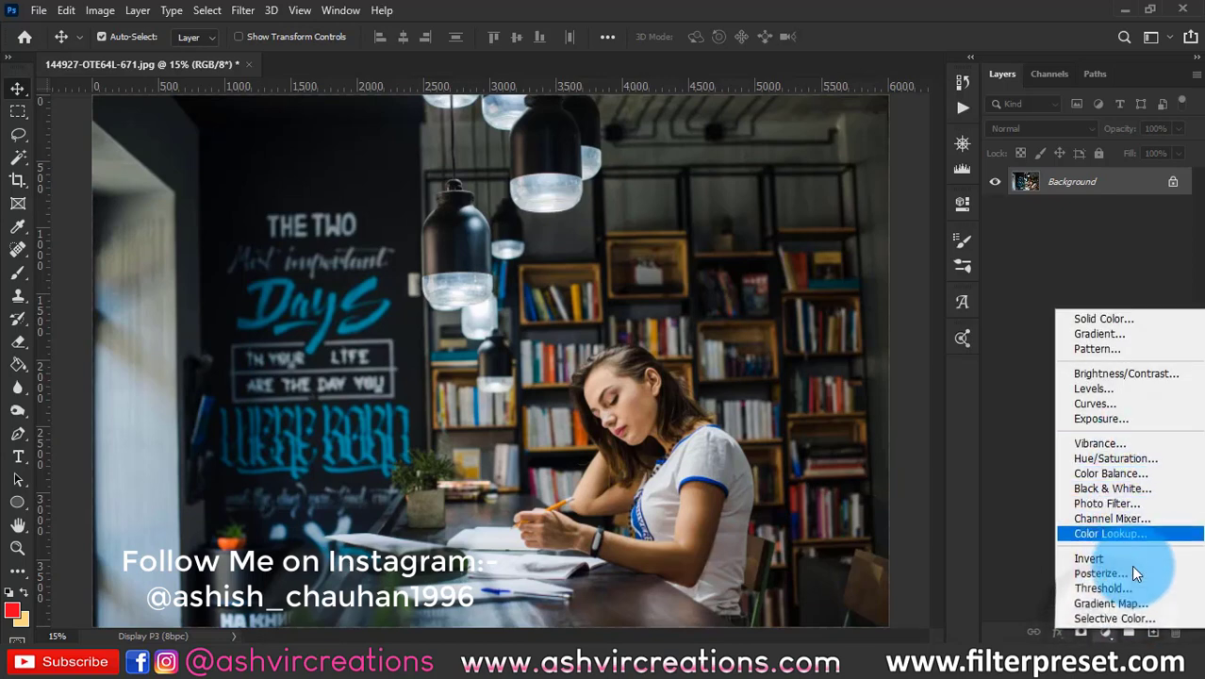
pyautogui.click(1141, 606)
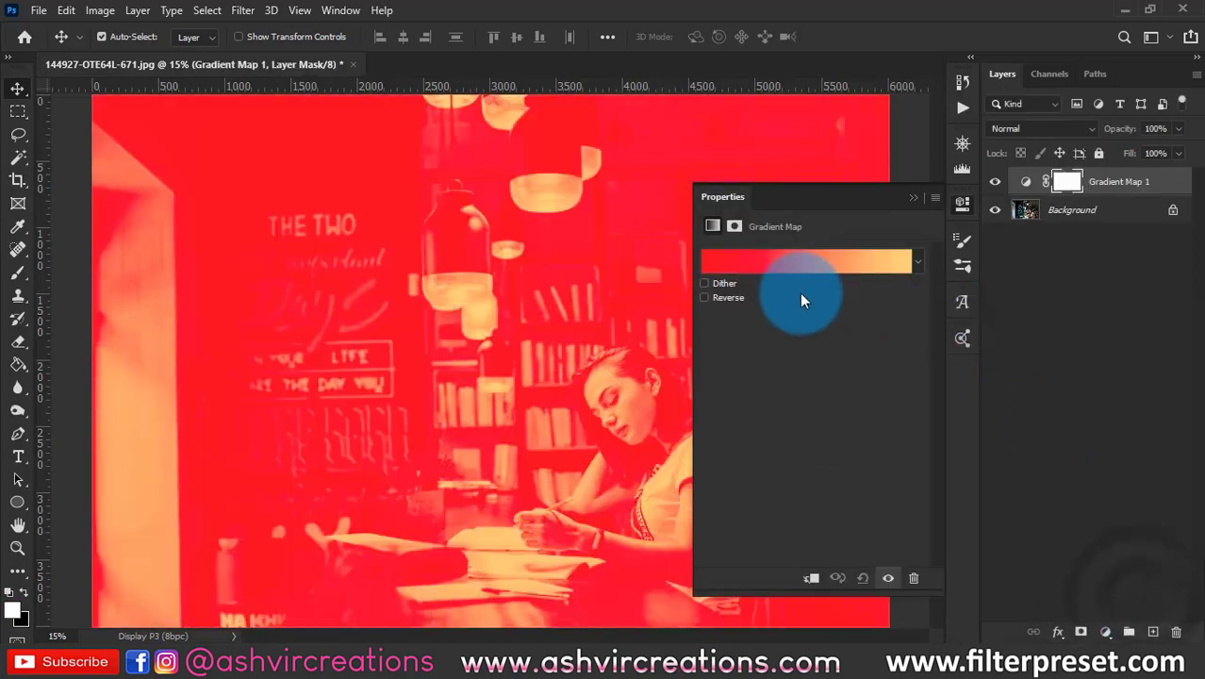
pyautogui.click(782, 269)
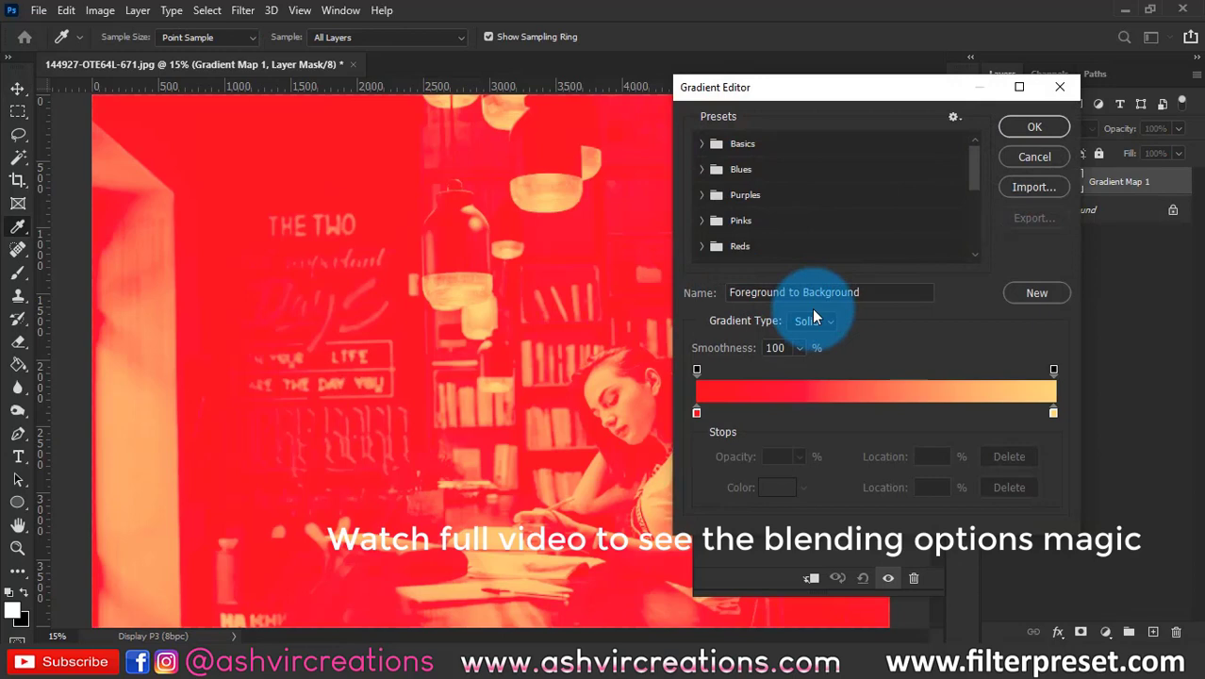
pyautogui.click(828, 322)
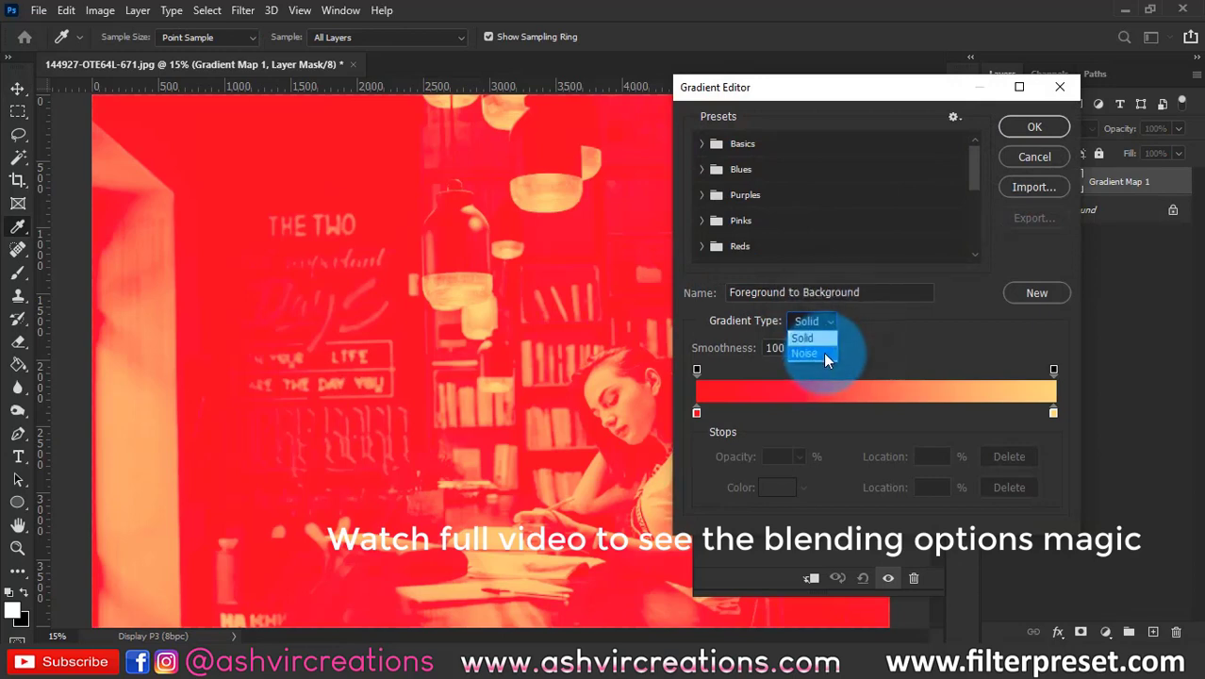
pyautogui.click(823, 352)
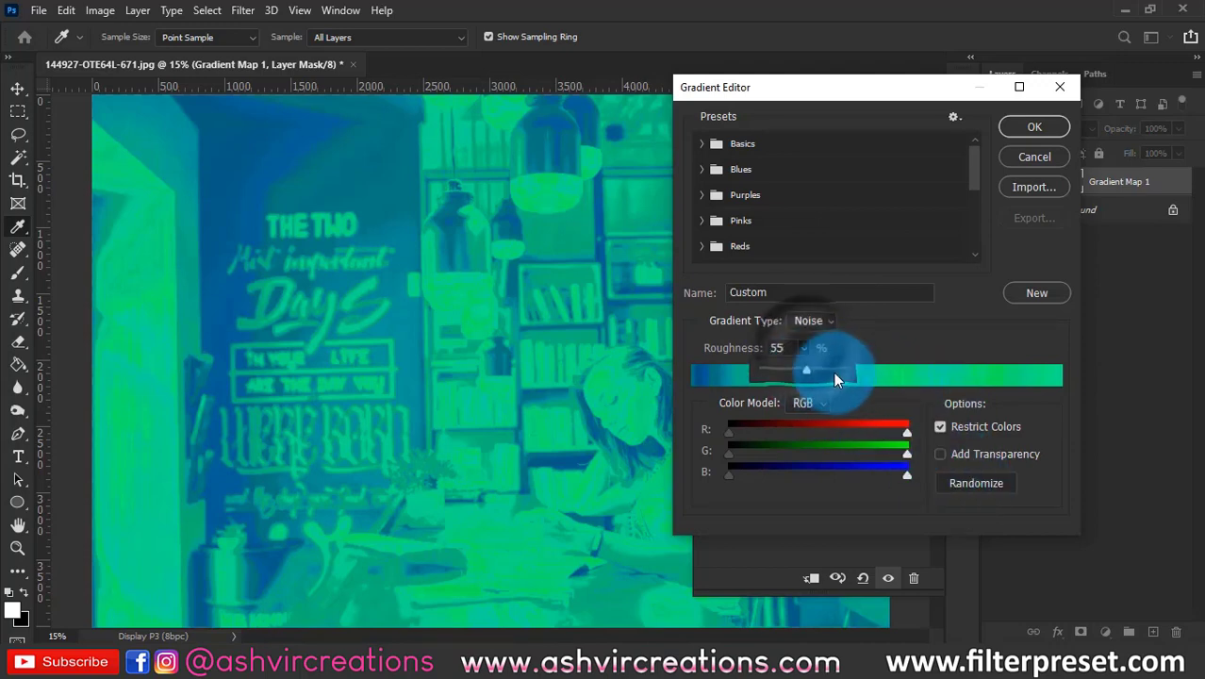
pyautogui.moveTo(802, 370); pyautogui.dragTo(829, 378)
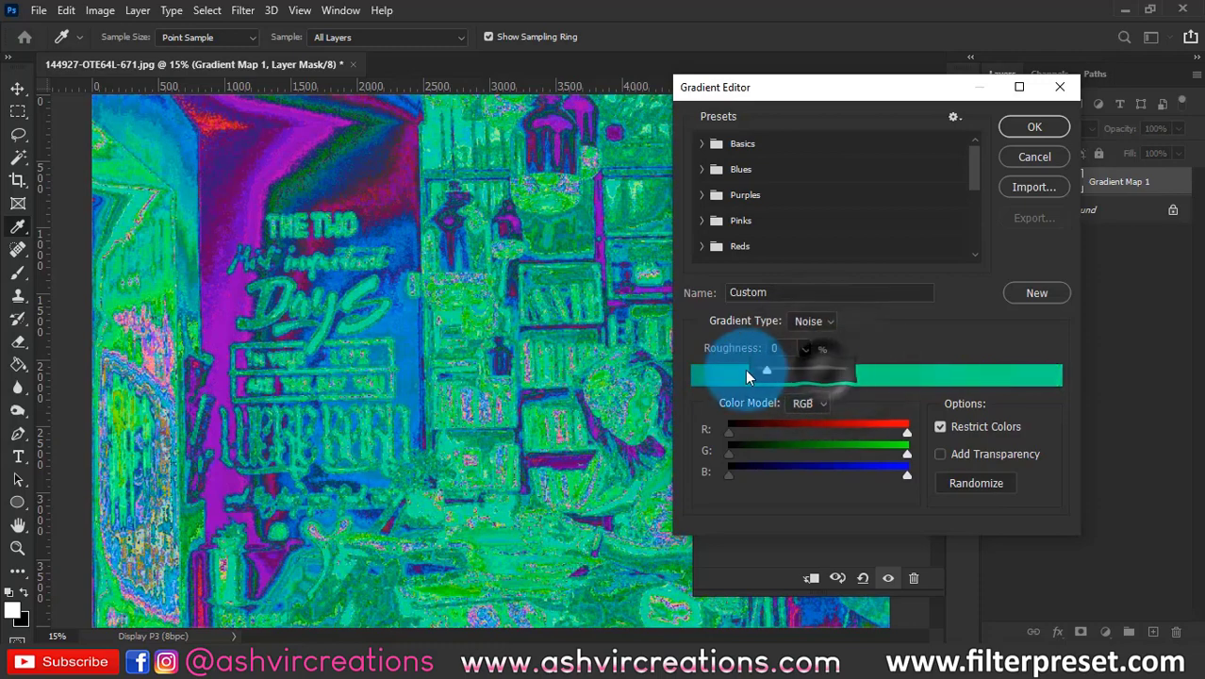
pyautogui.moveTo(745, 374); pyautogui.dragTo(709, 400)
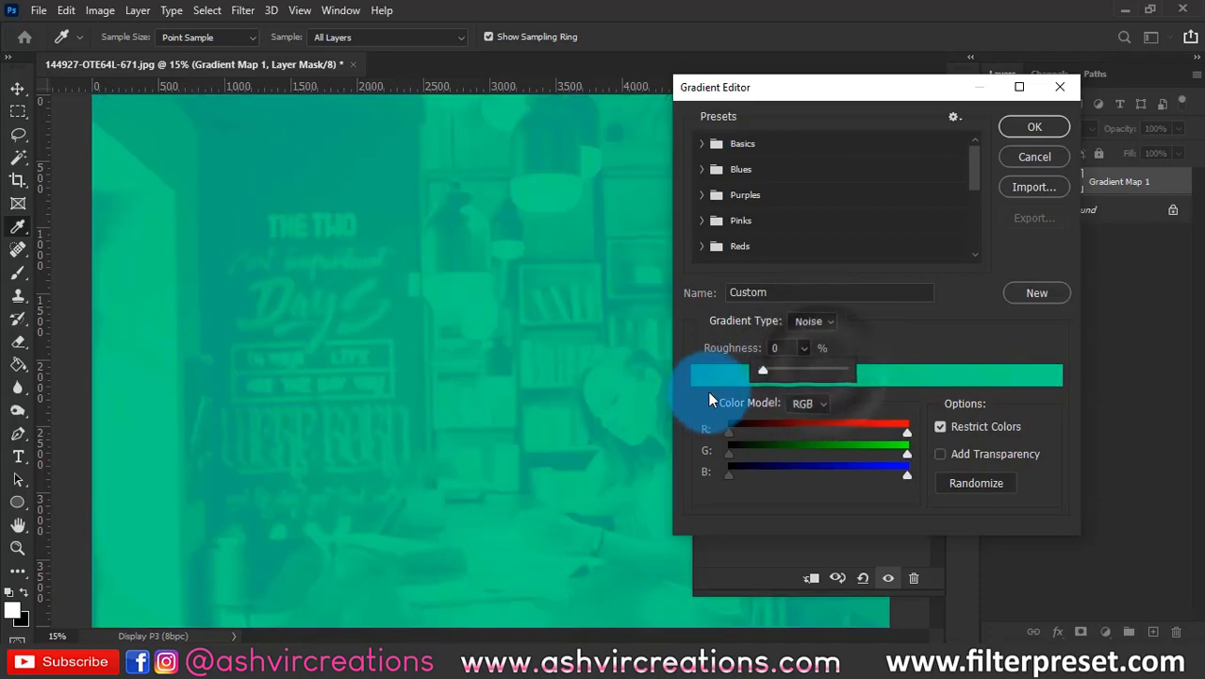
pyautogui.click(988, 482)
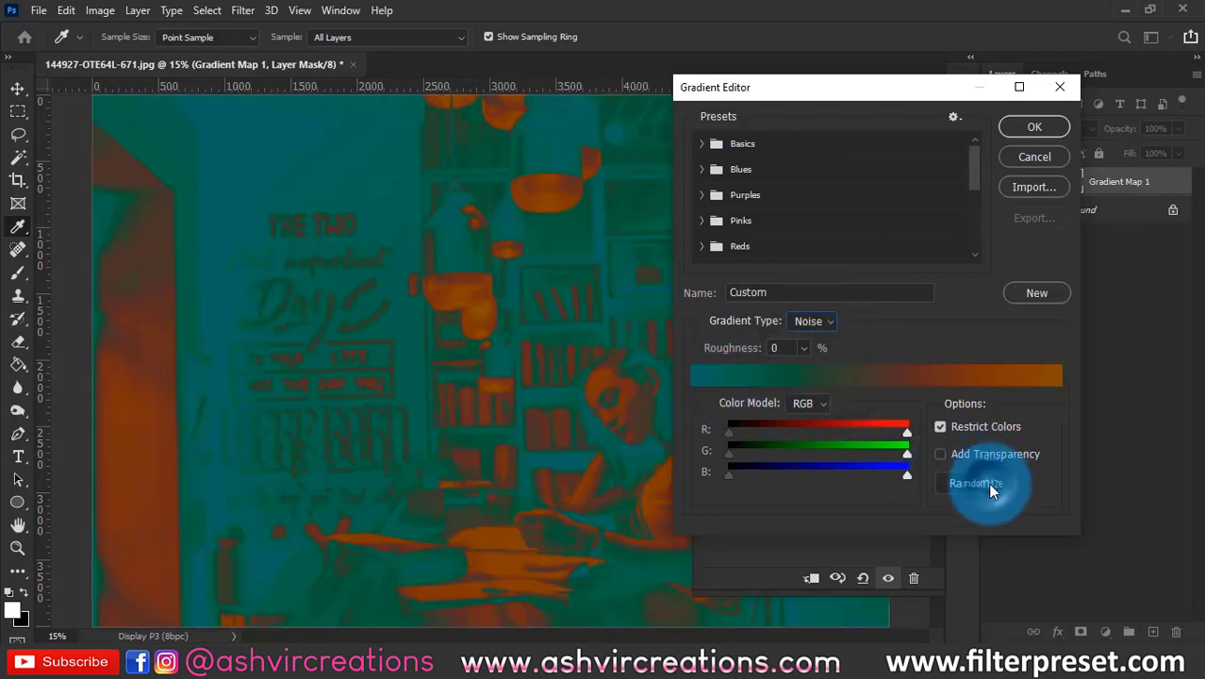
# Confirm the noise gradient and set Gradient Map 1's blend mode to Soft Light.
pyautogui.click(1028, 134)
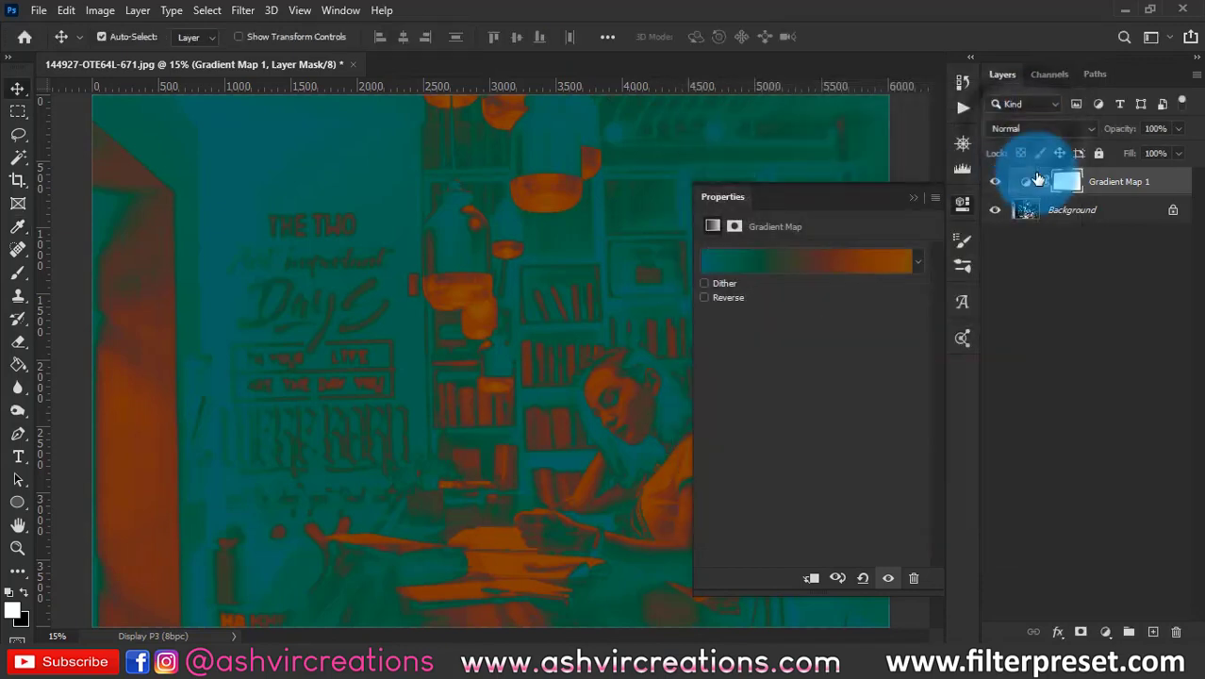
pyautogui.click(1035, 130)
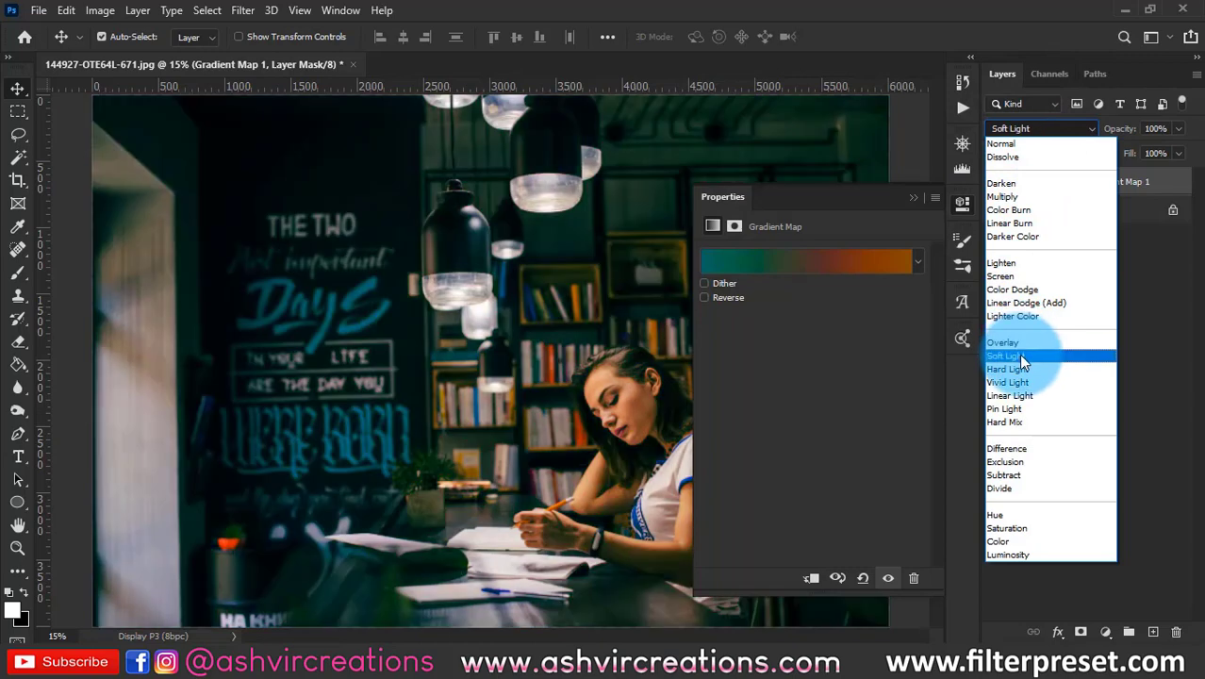
pyautogui.click(1019, 356)
# Toggle Gradient Map 1's visibility off and on to compare the subtle grade.
pyautogui.click(995, 182)
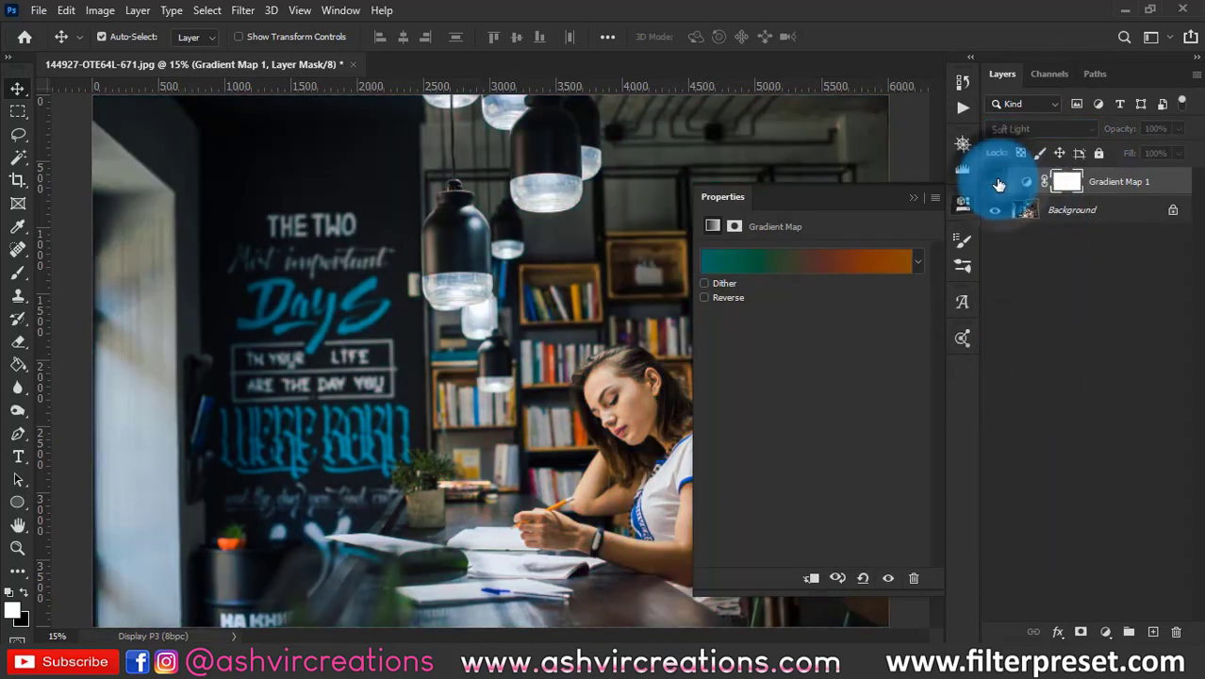
pyautogui.click(996, 182)
pyautogui.click(995, 182)
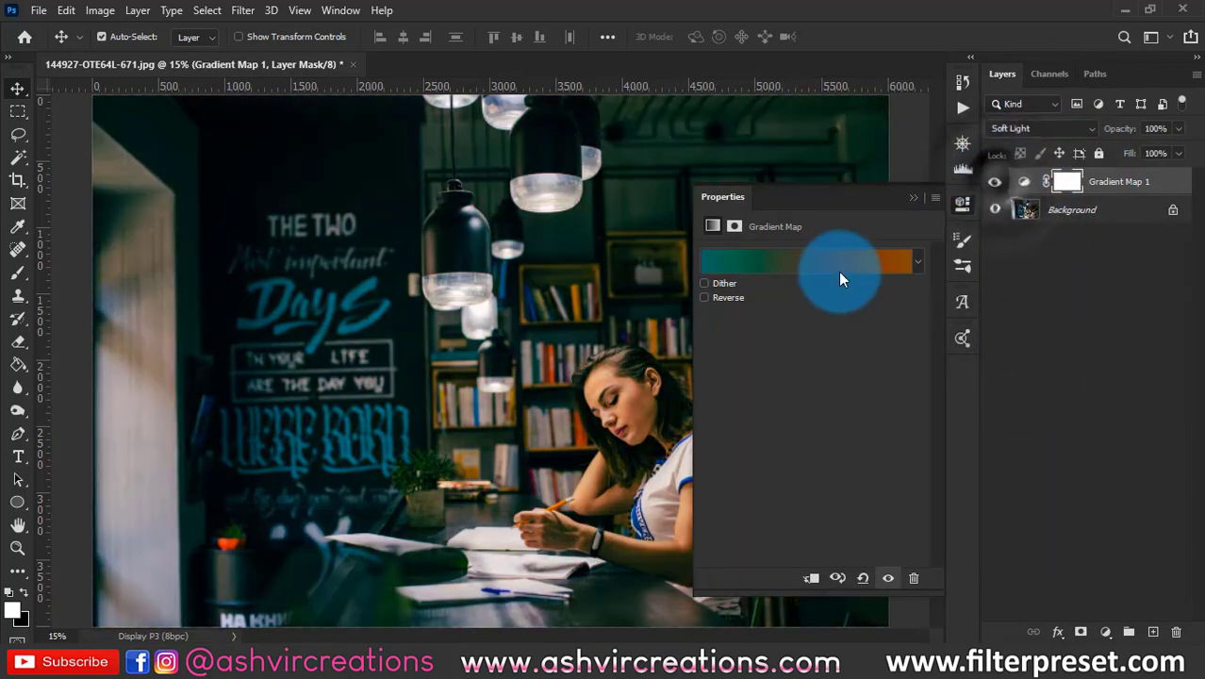
# Re-randomize the noise gradient three times to a warm gold-to-teal grade and keep it.
pyautogui.click(847, 258)
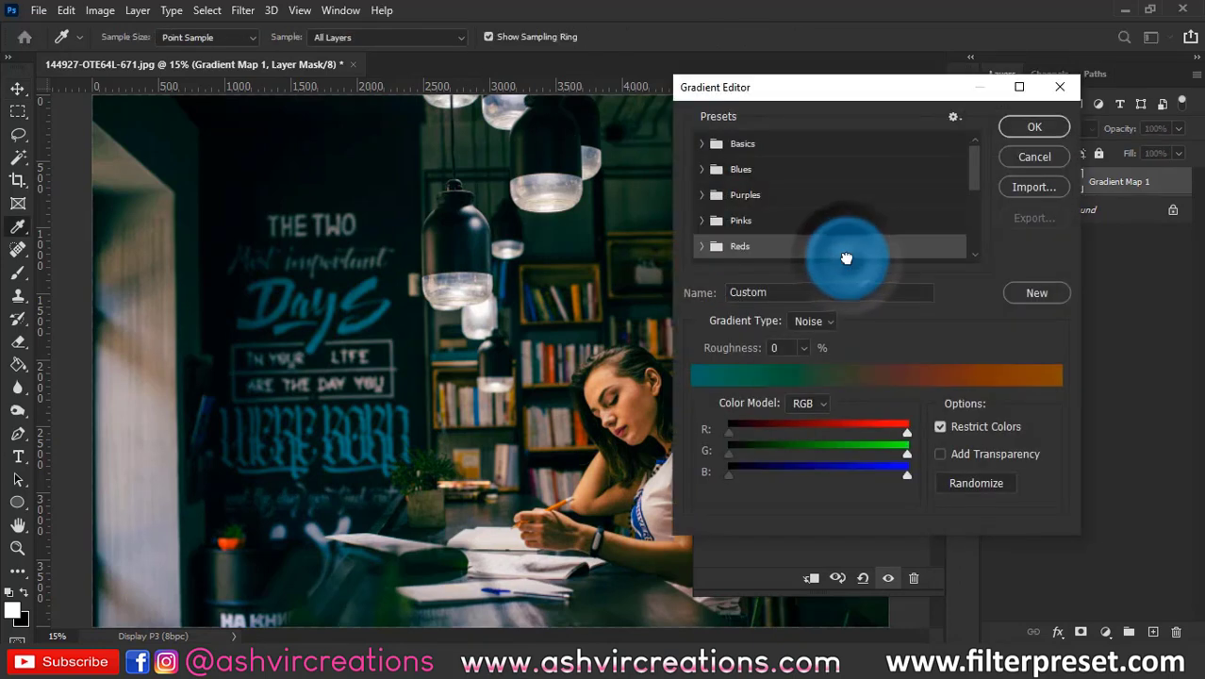
pyautogui.click(978, 485)
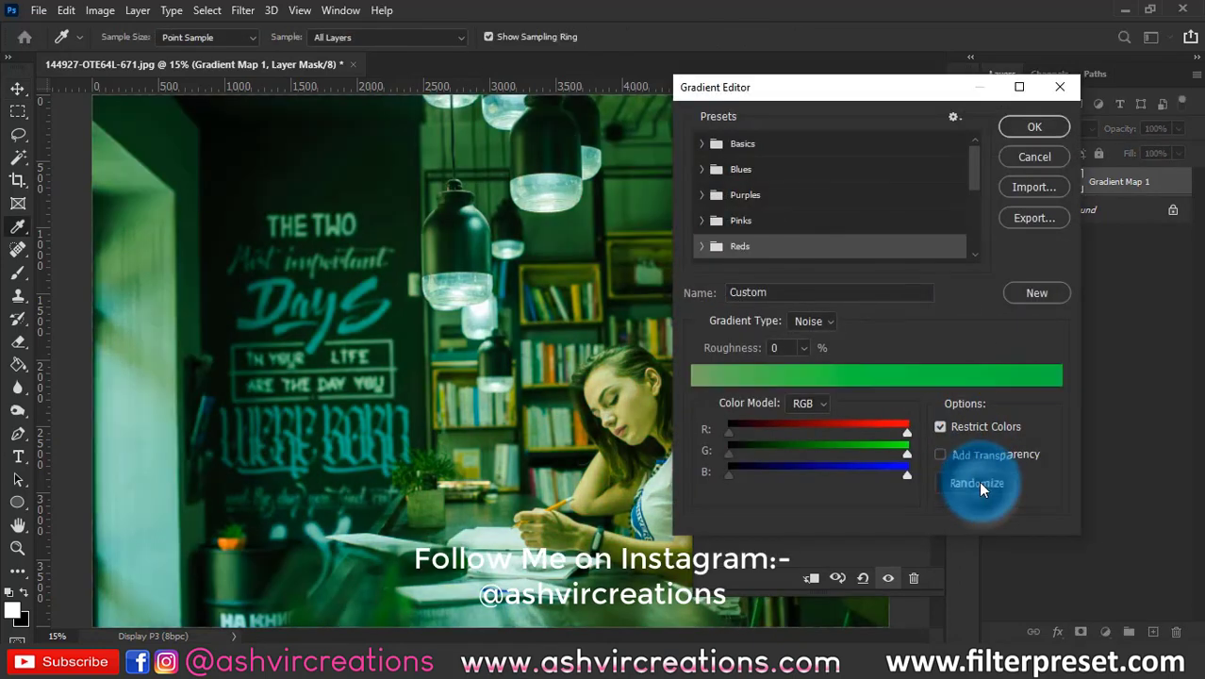
pyautogui.click(978, 482)
pyautogui.click(978, 483)
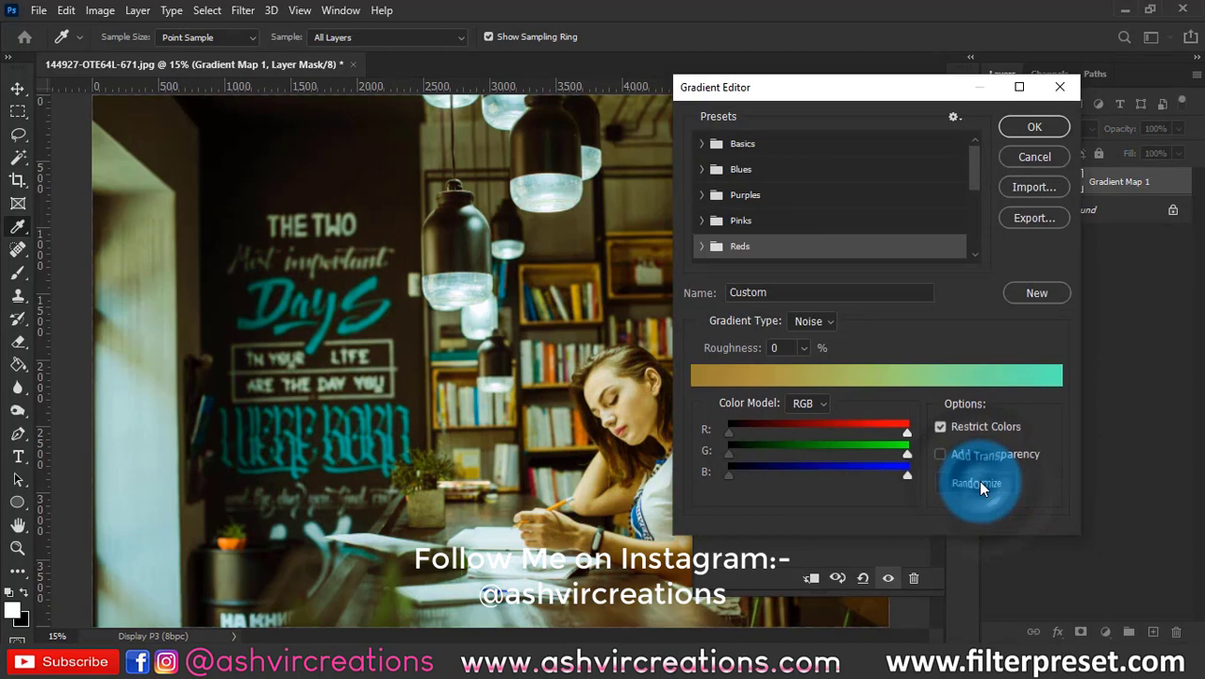
pyautogui.click(1026, 125)
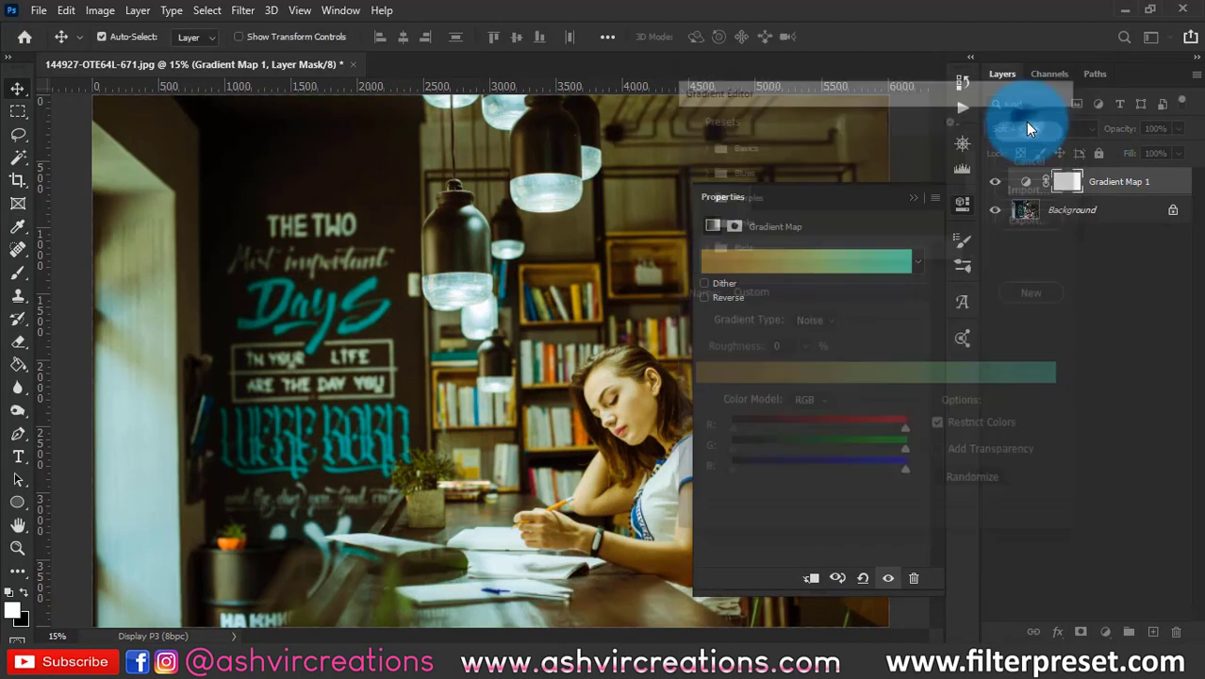
# Close the gradient map properties and toggle Gradient Map 1 off and on to compare.
pyautogui.click(913, 197)
pyautogui.click(995, 181)
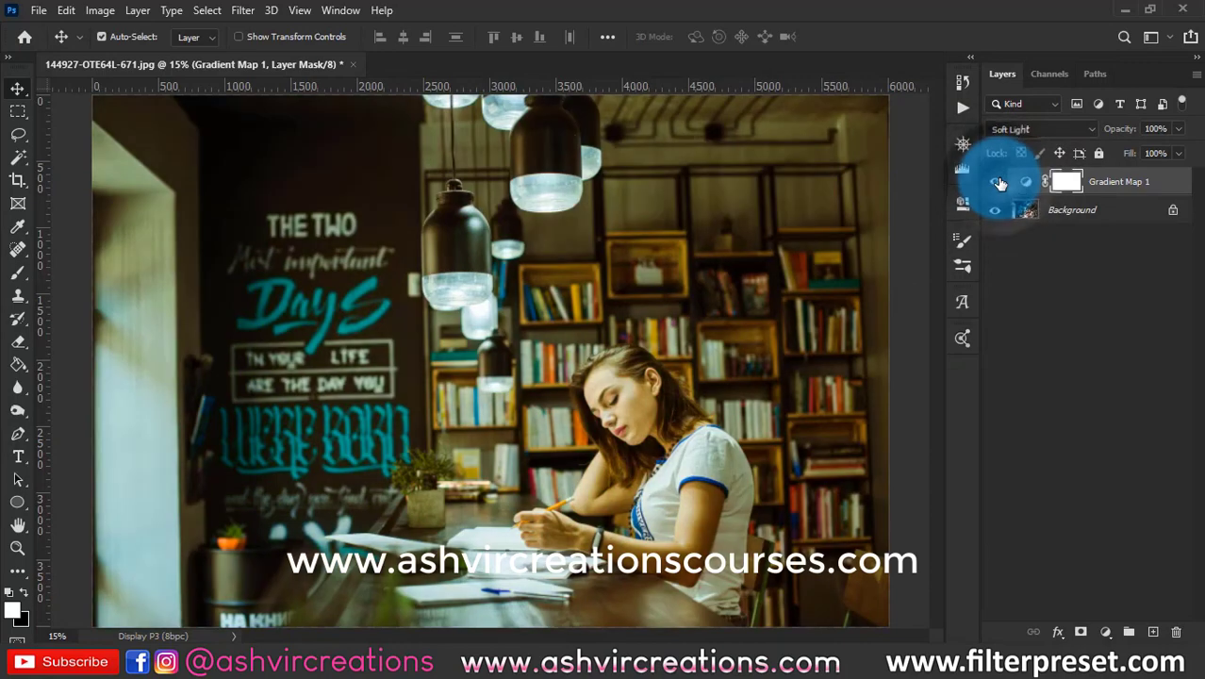
pyautogui.click(1000, 182)
# Randomize the noise gradient repeatedly until a soft violet-to-teal tint appears, and accept it.
pyautogui.doubleClick(1021, 182)
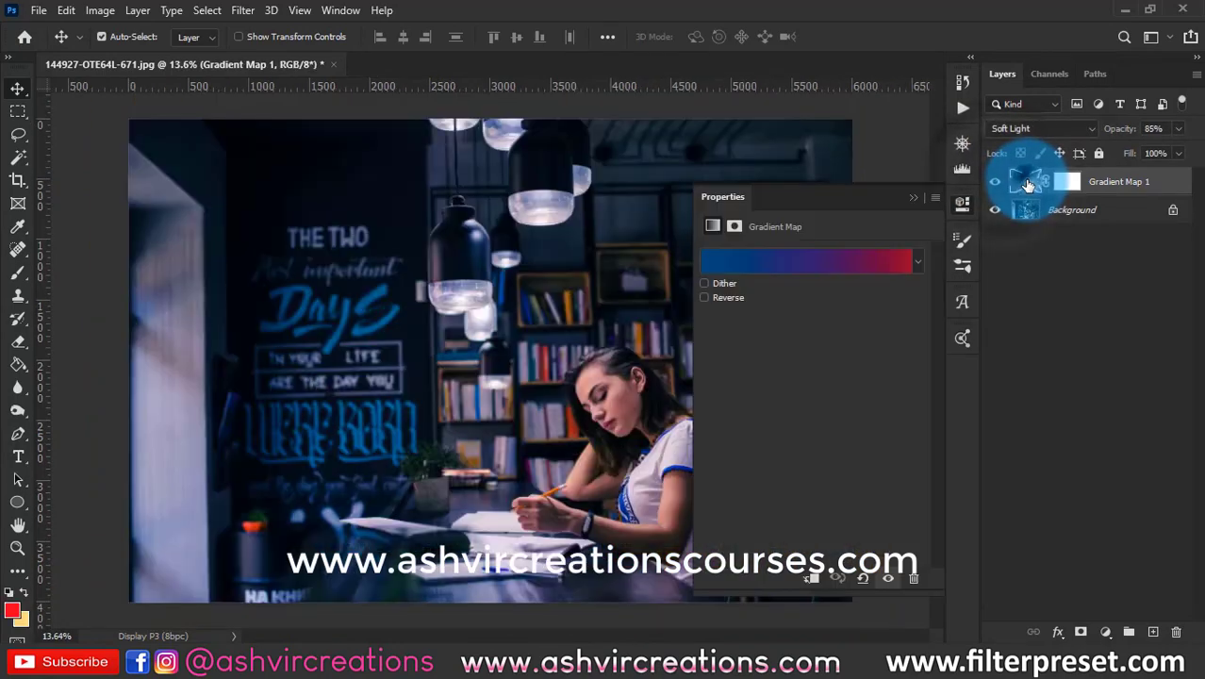
pyautogui.click(891, 256)
pyautogui.click(1087, 427)
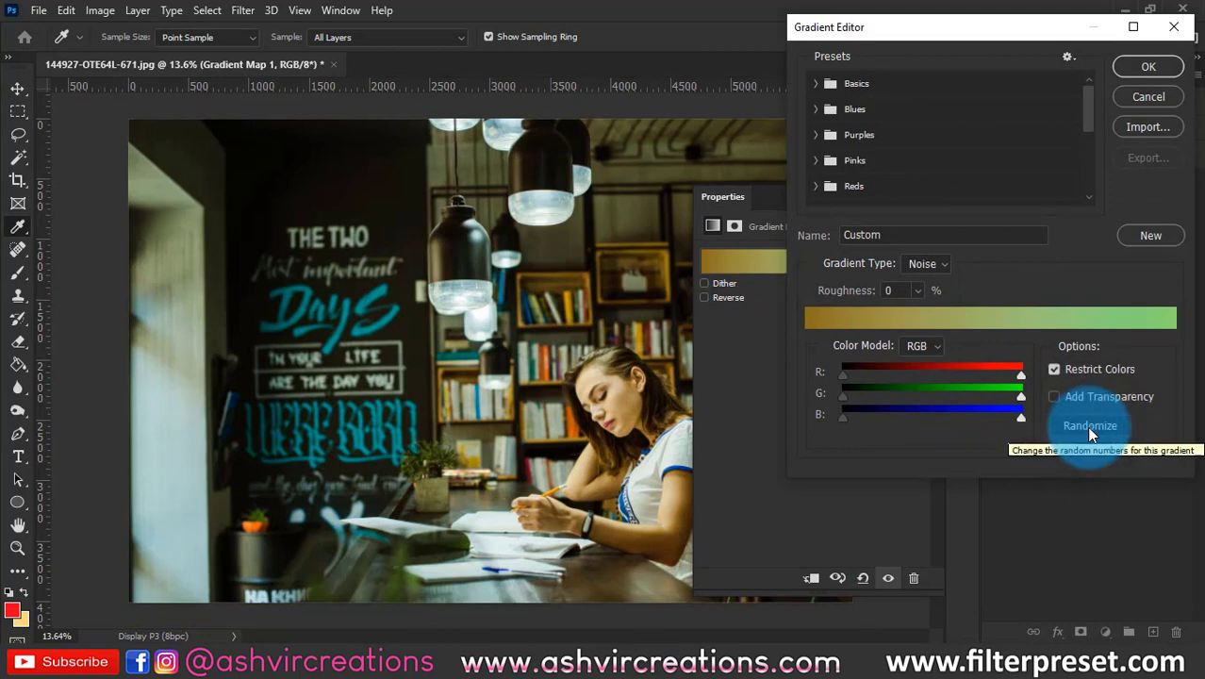
pyautogui.click(1087, 426)
pyautogui.click(1086, 427)
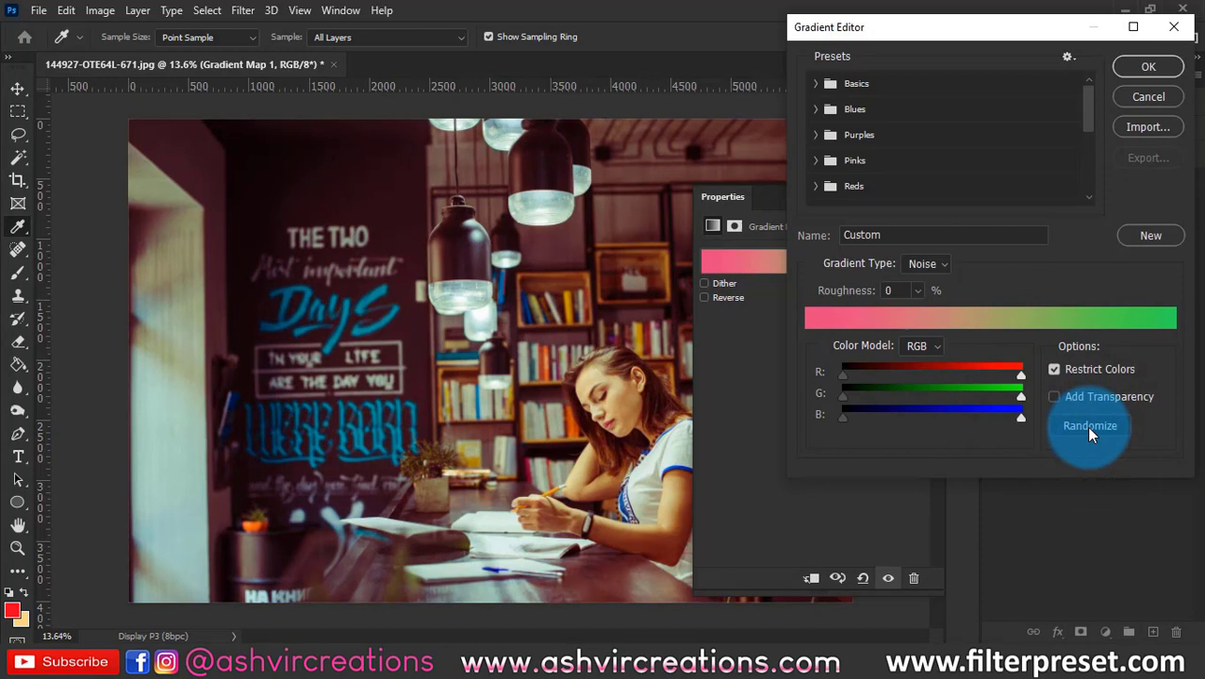
pyautogui.click(1087, 427)
pyautogui.click(1087, 427)
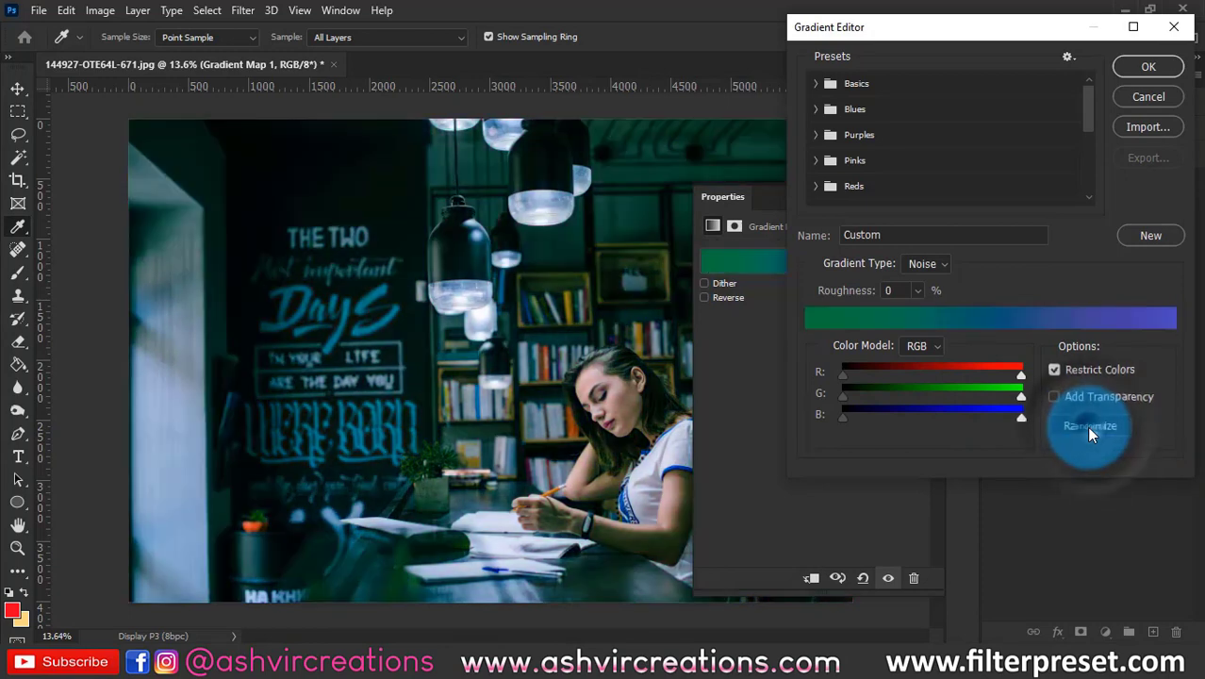
pyautogui.click(1087, 426)
pyautogui.click(1087, 426)
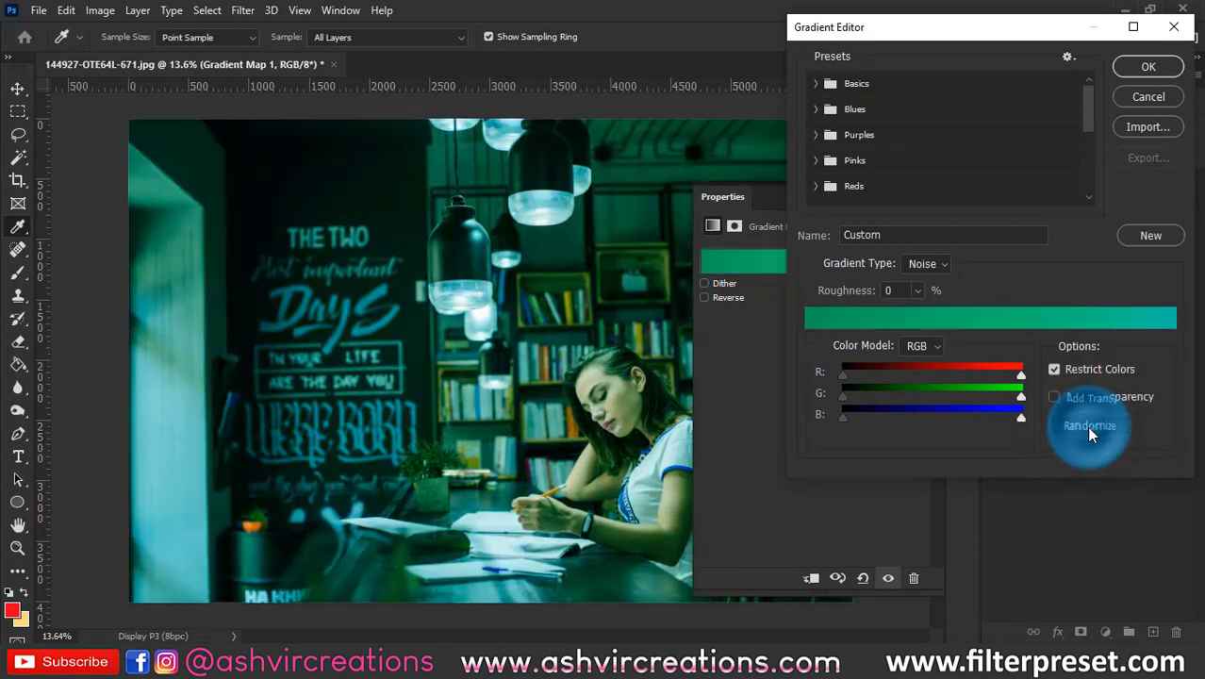
pyautogui.click(1086, 426)
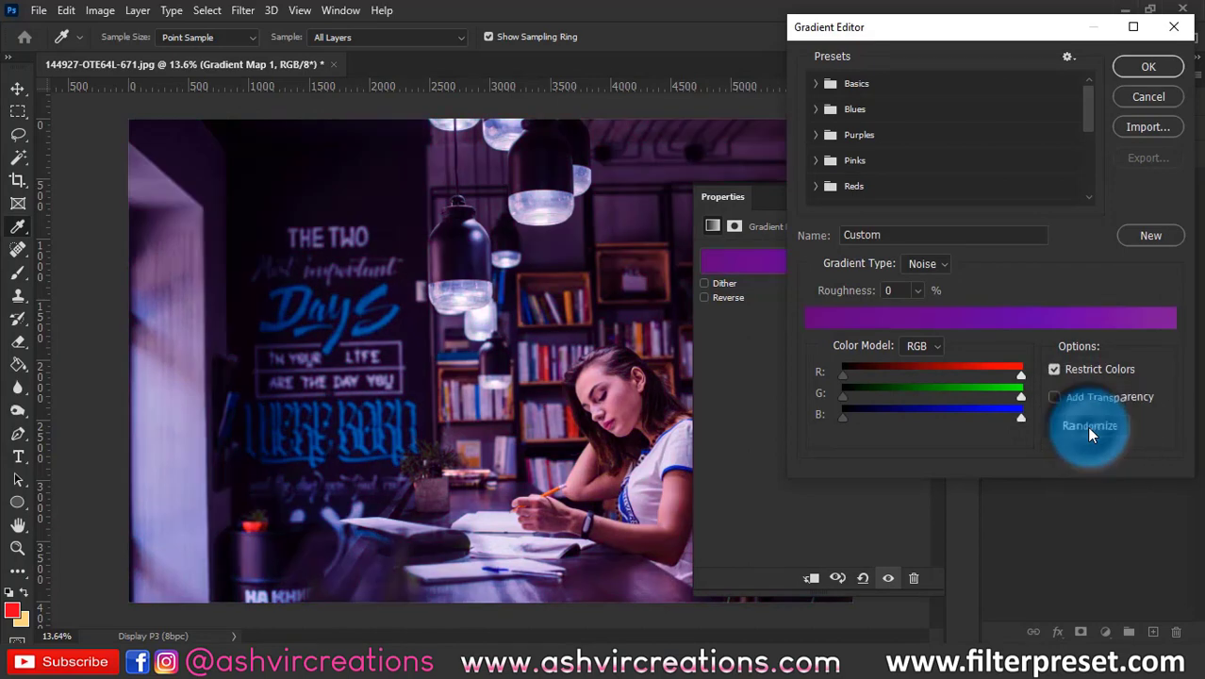
pyautogui.click(1086, 427)
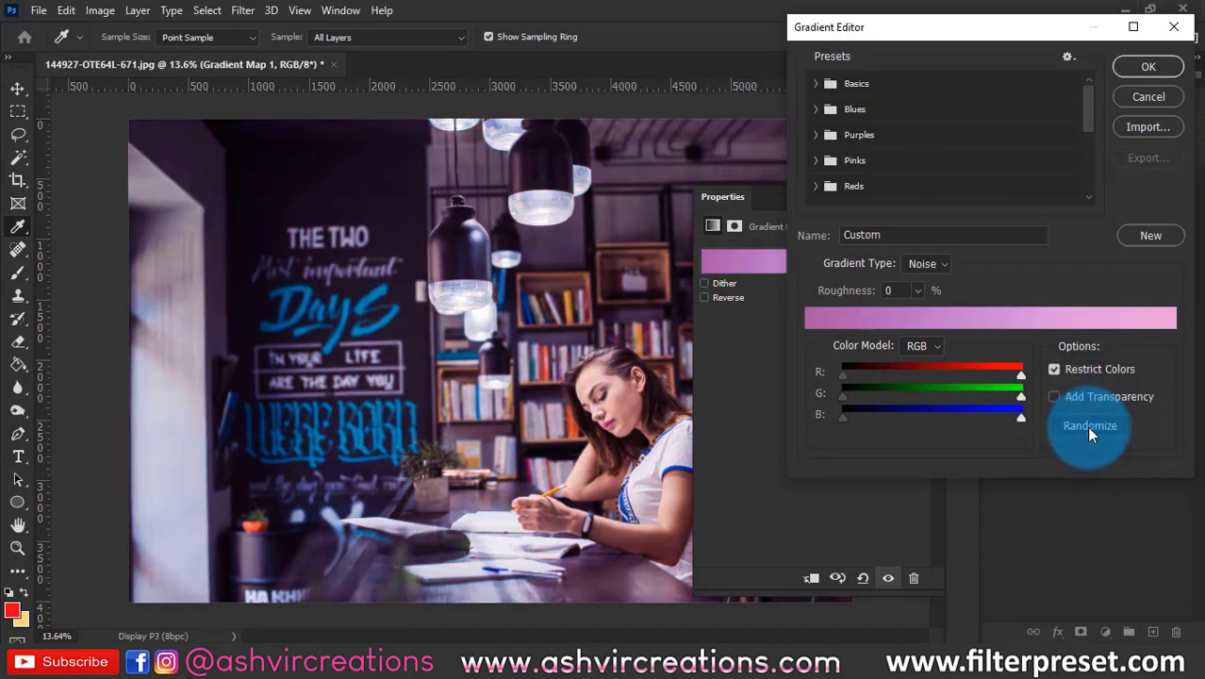
pyautogui.click(1087, 426)
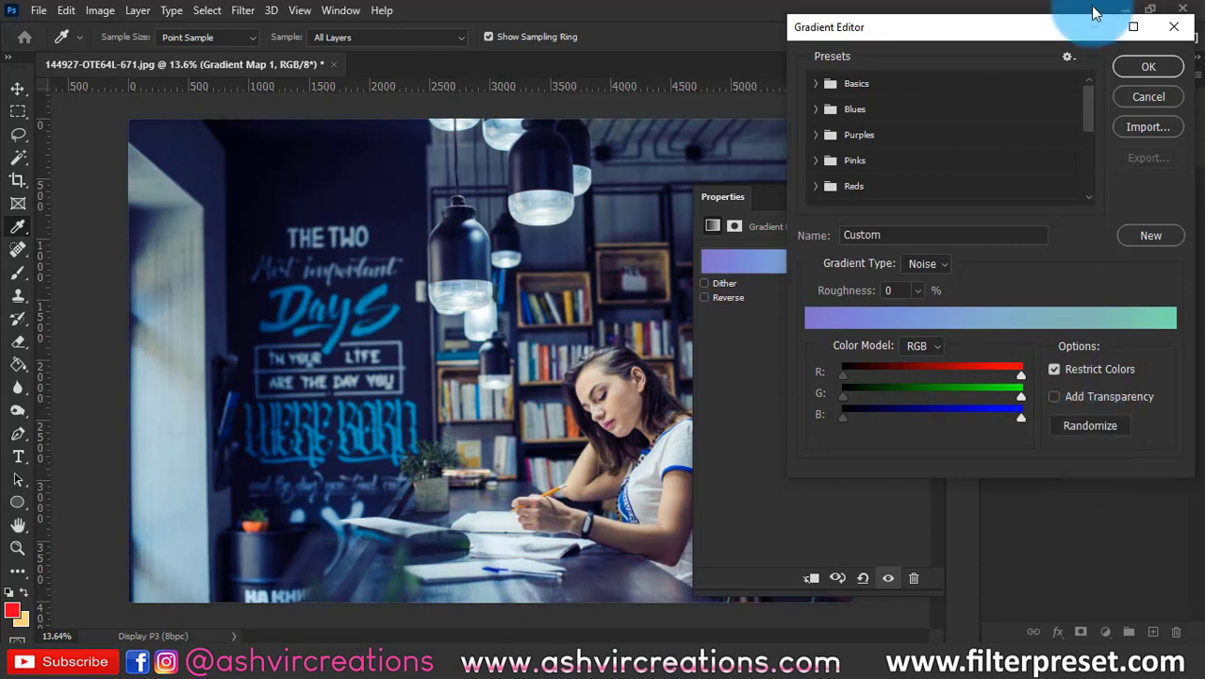
pyautogui.click(1147, 68)
# Compare the grade with the map toggled, then raise Gradient Map 1 opacity to 100%.
pyautogui.click(927, 197)
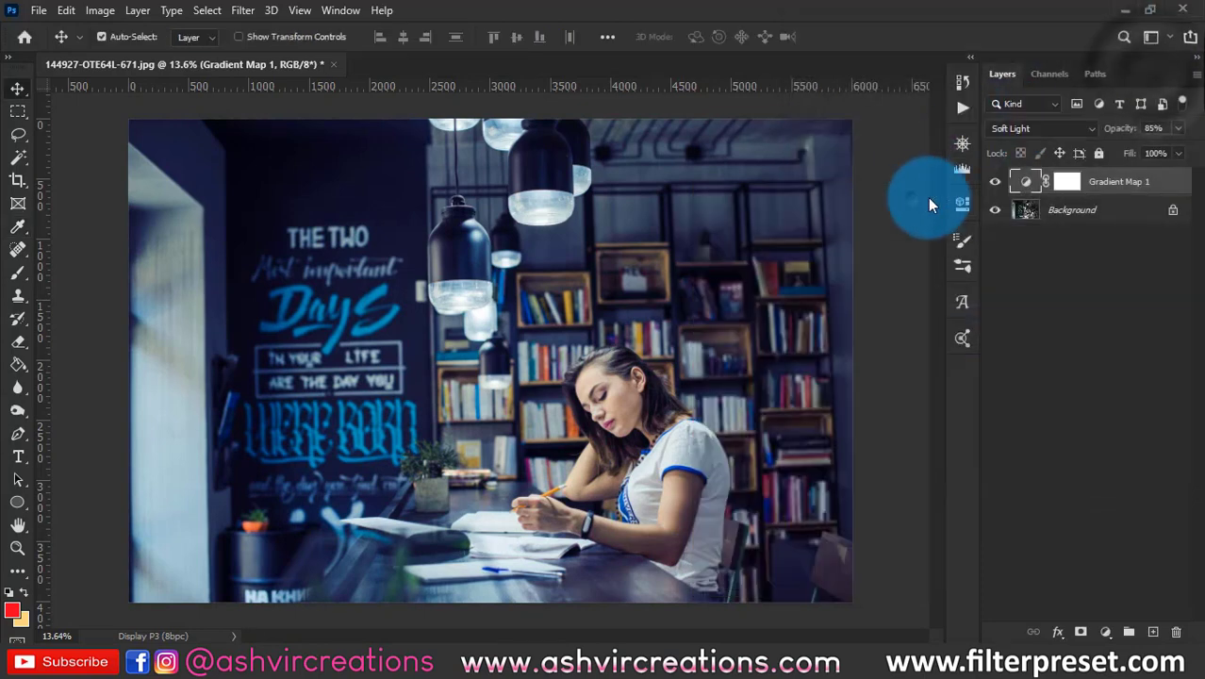
pyautogui.click(995, 181)
pyautogui.click(995, 181)
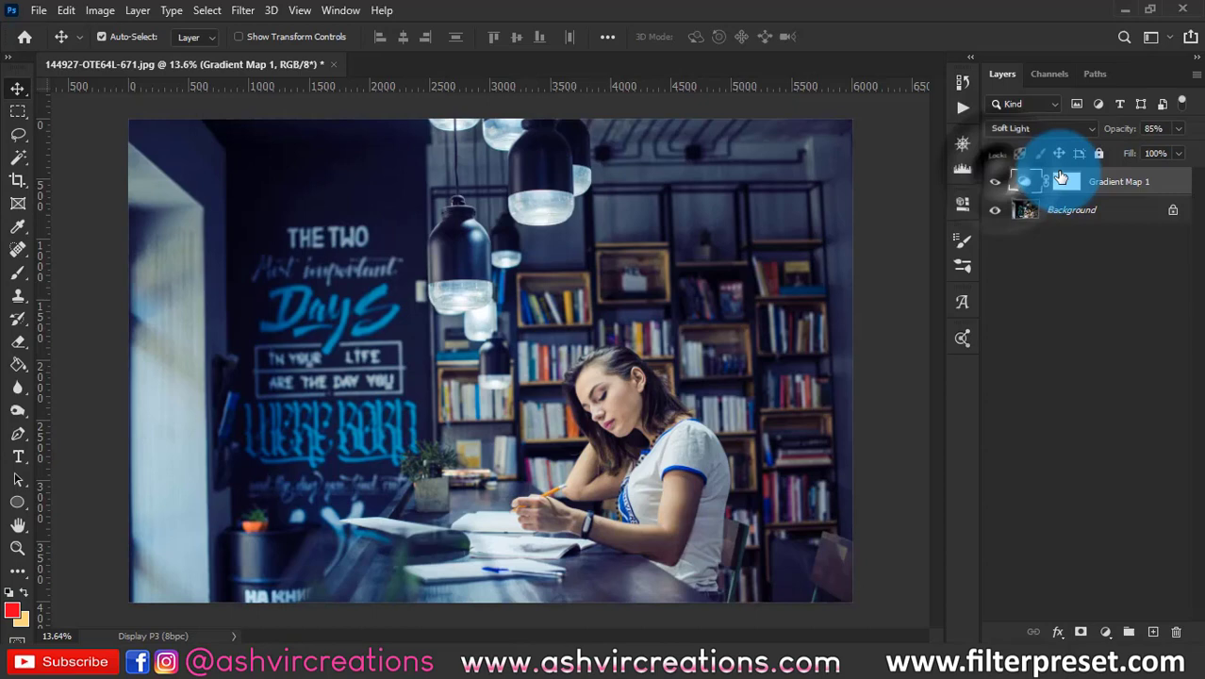
pyautogui.moveTo(1108, 128); pyautogui.dragTo(1152, 121)
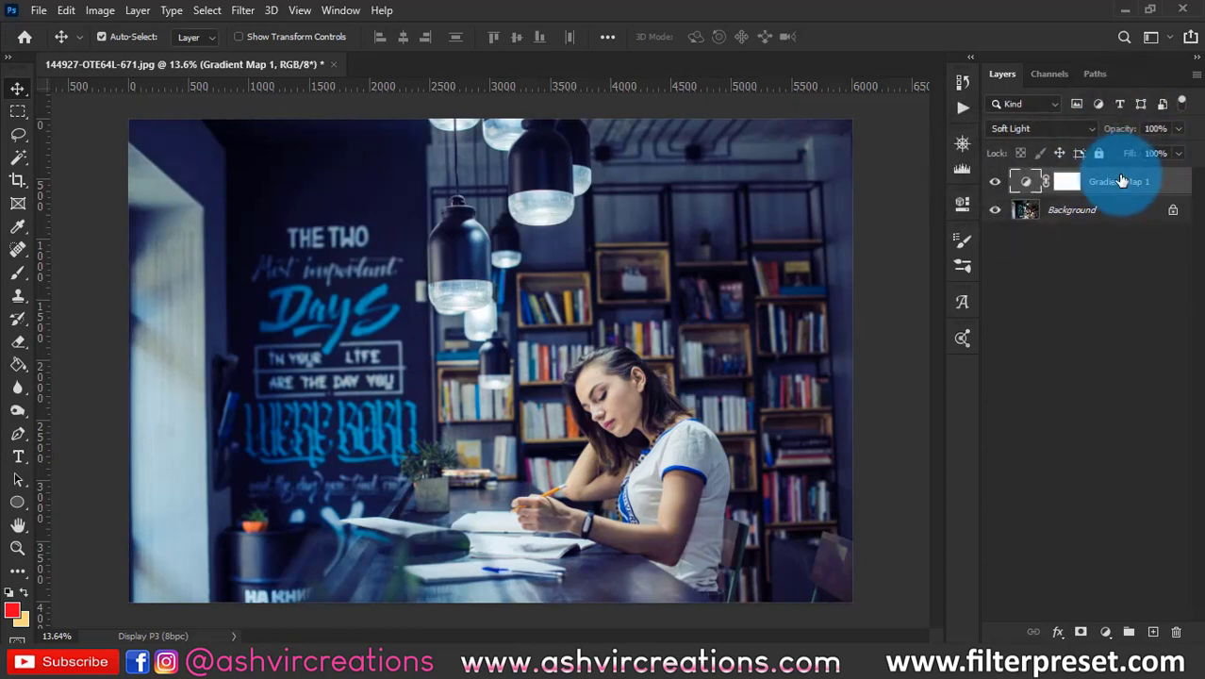
# Randomize Gradient Map 1's noise gradient to a blue-to-purple grade and accept it.
pyautogui.doubleClick(1031, 188)
pyautogui.click(856, 260)
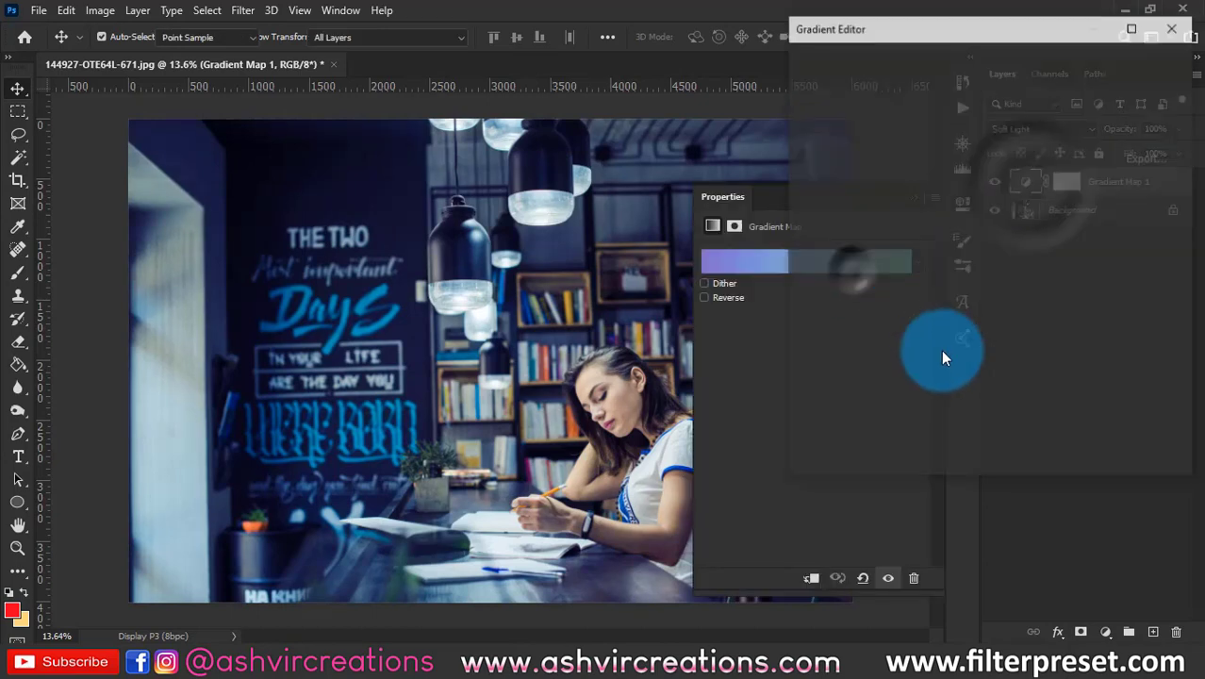
pyautogui.click(1089, 427)
pyautogui.click(1088, 429)
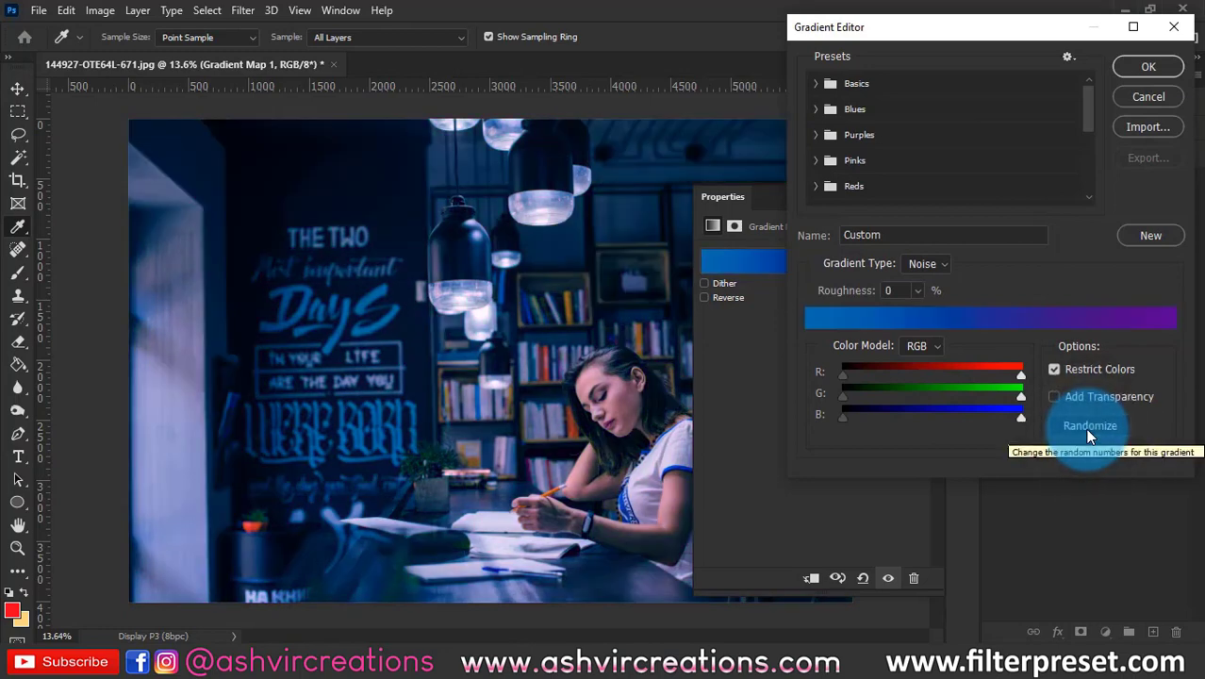
pyautogui.click(1147, 67)
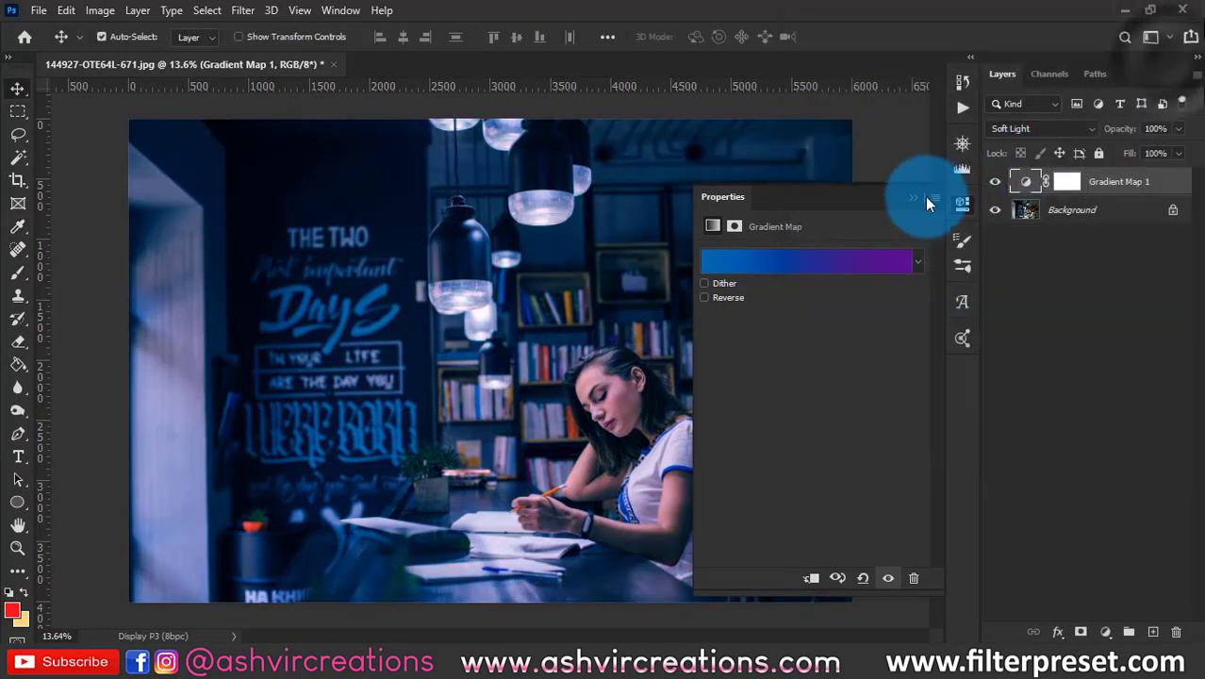
pyautogui.click(915, 198)
# In Gradient Map 1's Blending Options, split the Underlying Layer slider at 31/255 and apply.
pyautogui.rightClick(1122, 182)
pyautogui.click(983, 24)
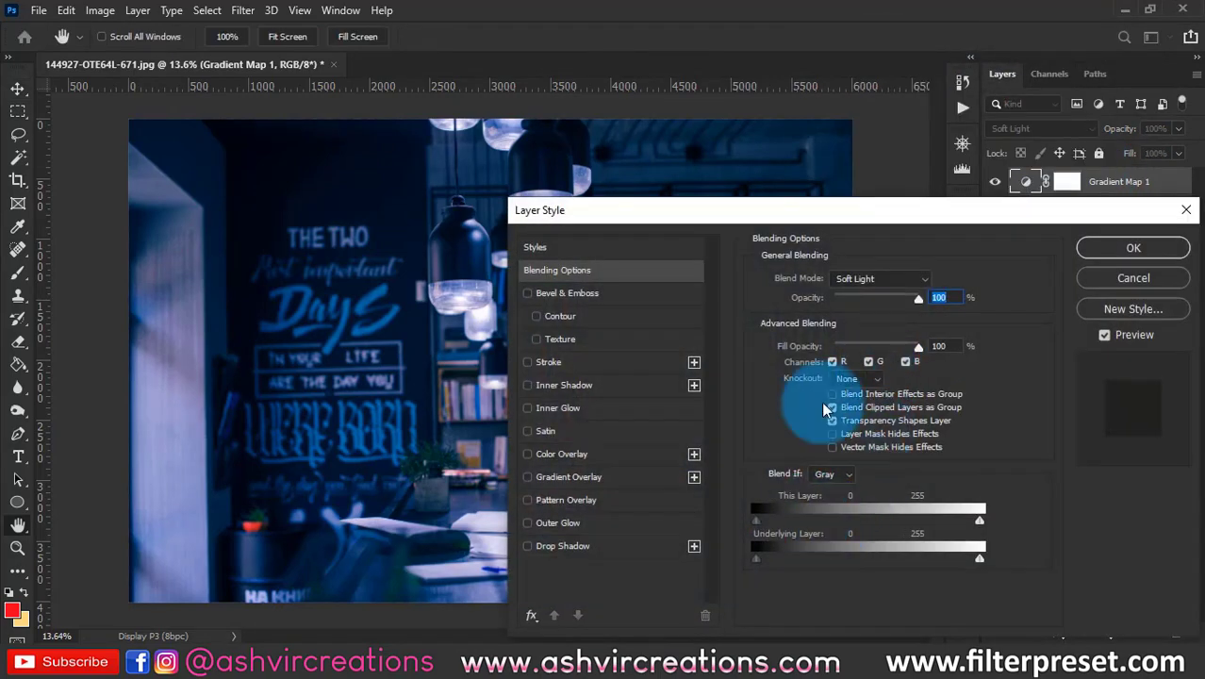
pyautogui.moveTo(853, 215); pyautogui.dragTo(990, 20)
pyautogui.moveTo(895, 364)
pyautogui.mouseDown()
pyautogui.moveTo(998, 364)
pyautogui.moveTo(844, 369)
pyautogui.mouseUp()
pyautogui.moveTo(1116, 364)
pyautogui.mouseDown()
pyautogui.moveTo(903, 380)
pyautogui.moveTo(1149, 376)
pyautogui.moveTo(913, 377)
pyautogui.moveTo(1010, 372)
pyautogui.moveTo(941, 378)
pyautogui.mouseUp()
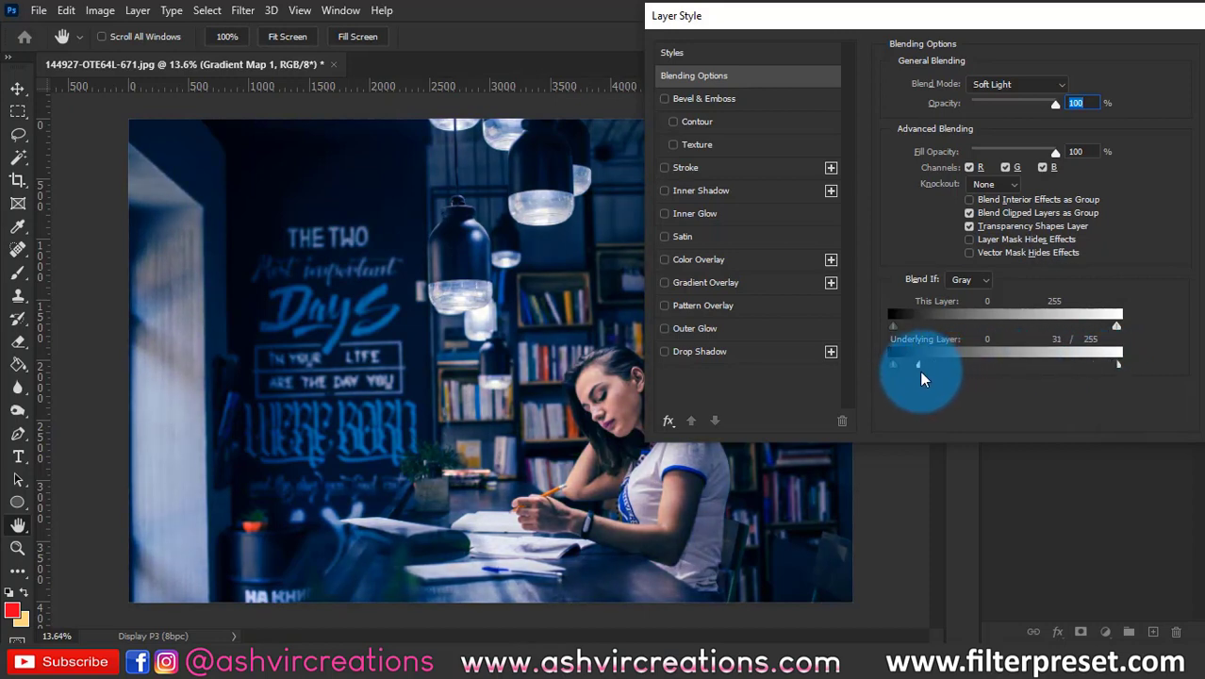
pyautogui.moveTo(1108, 16); pyautogui.dragTo(975, 37)
pyautogui.click(1102, 81)
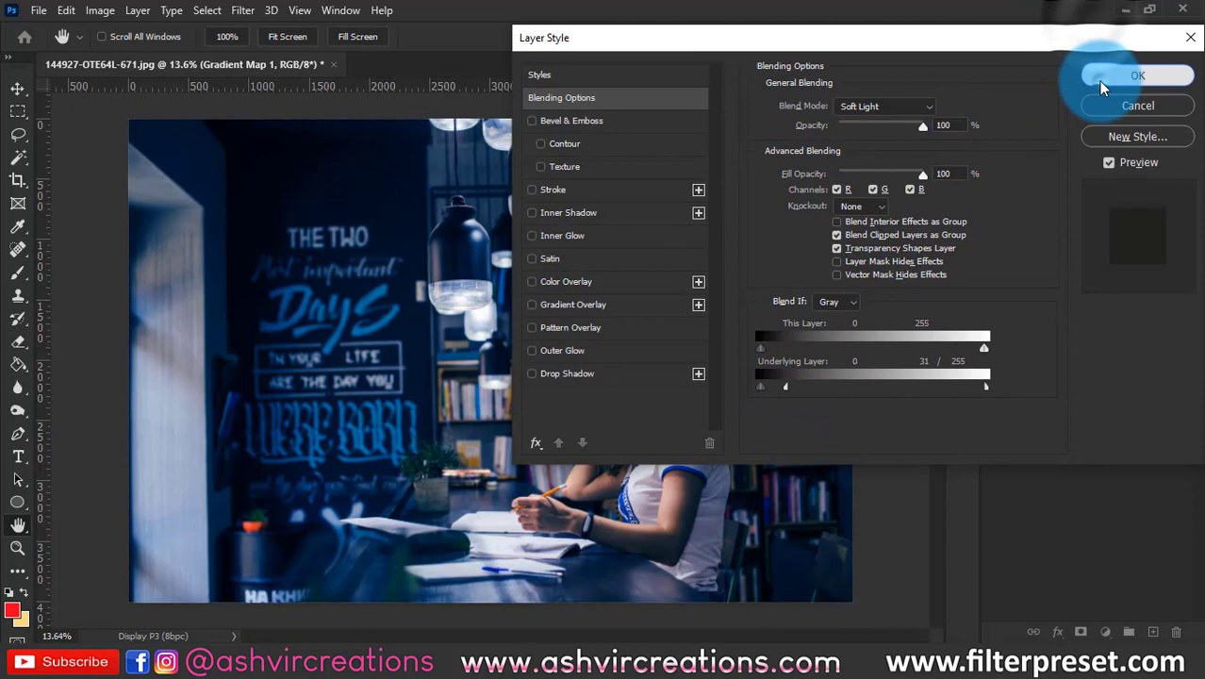
# Toggle Gradient Map 1 off and on to compare, then bring up its gradient for editing.
pyautogui.click(996, 181)
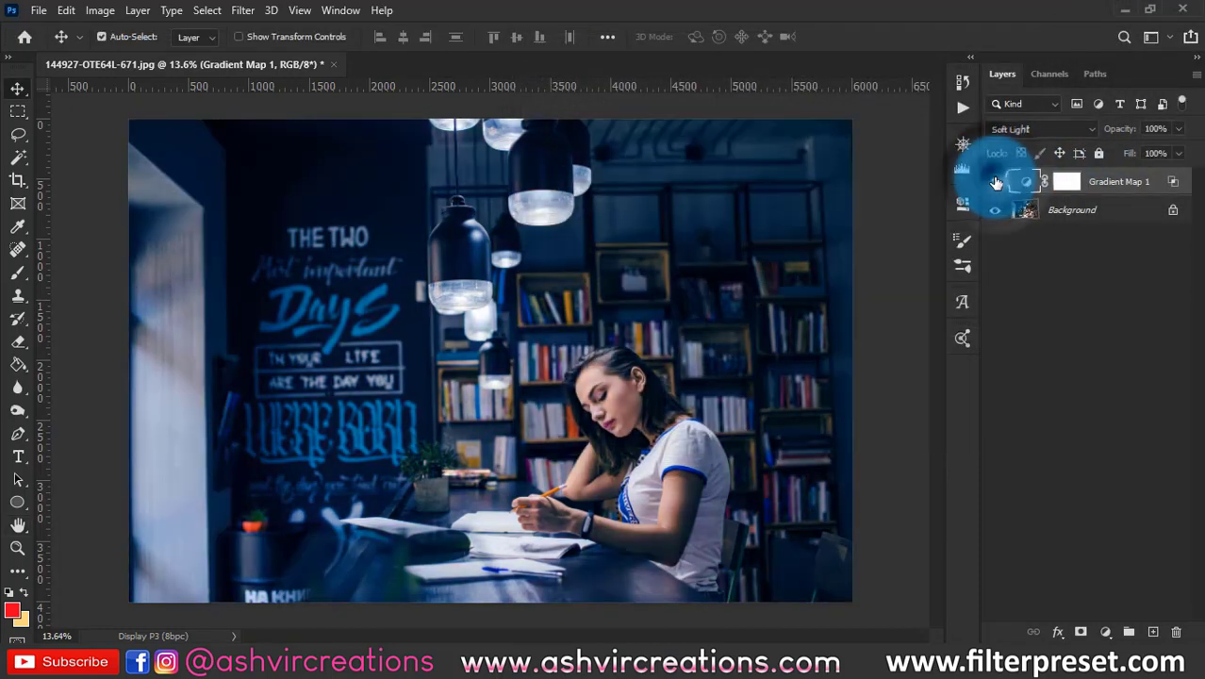
pyautogui.click(996, 181)
pyautogui.click(996, 181)
pyautogui.doubleClick(1026, 181)
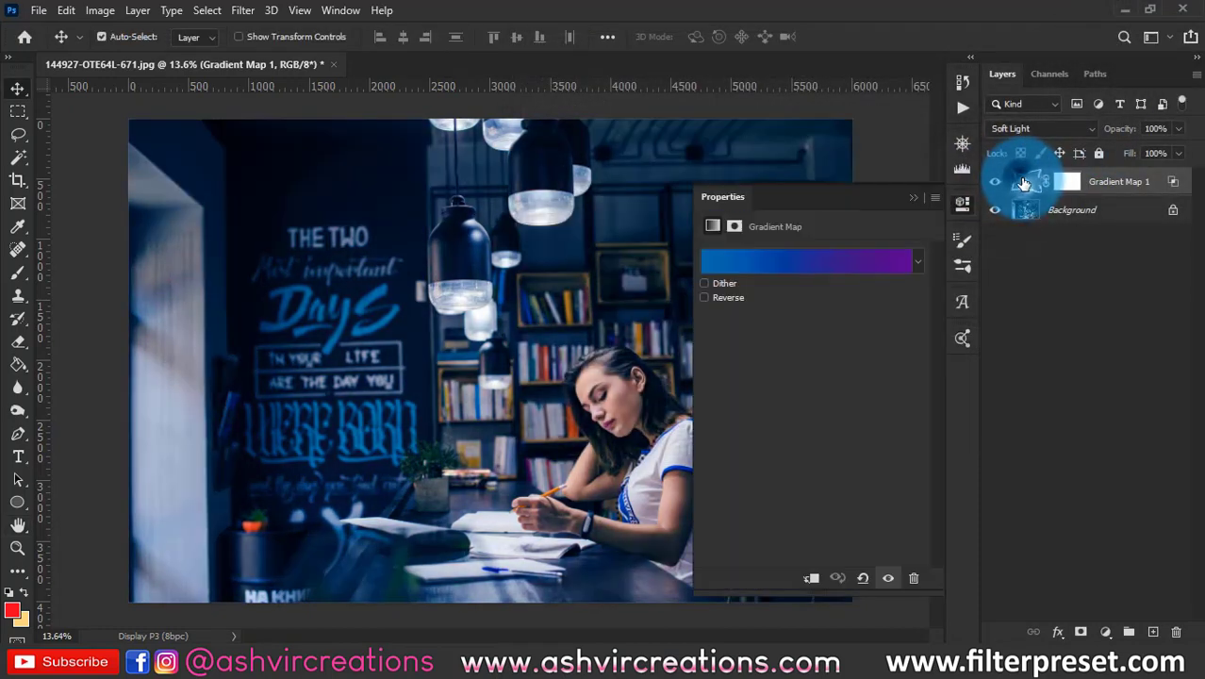
pyautogui.click(876, 273)
# Randomize the noise gradient repeatedly until a rust orange-to-green grade appears, and accept it.
pyautogui.click(1099, 429)
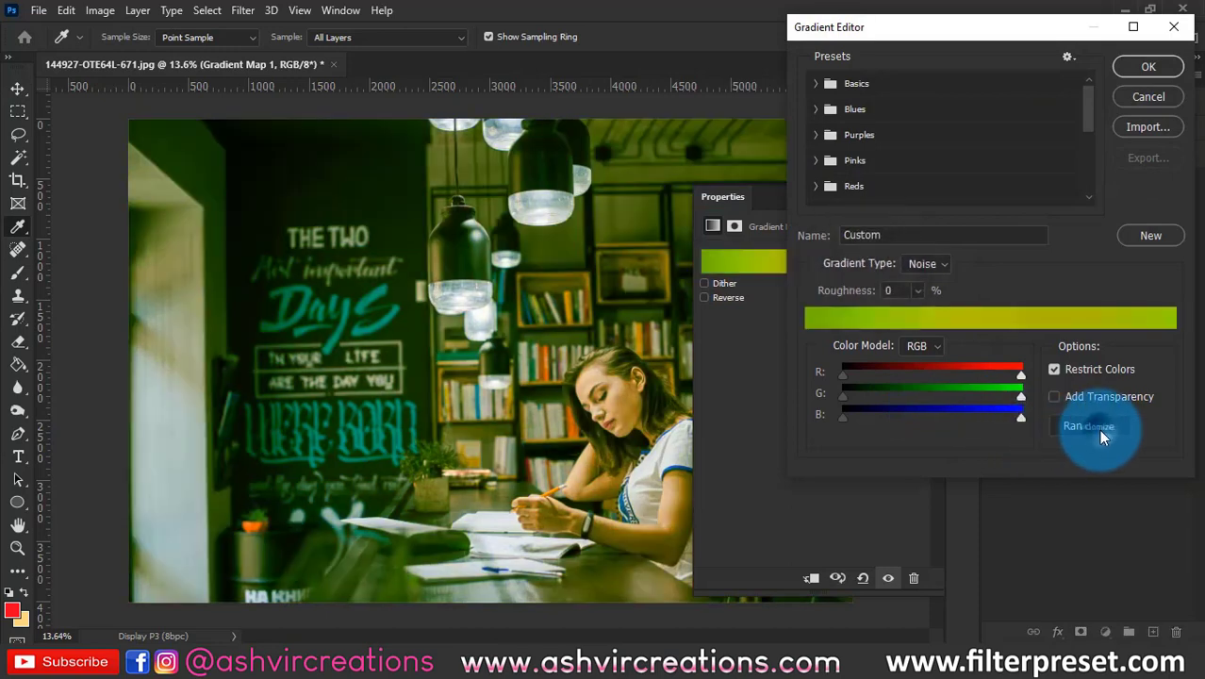
pyautogui.click(1100, 423)
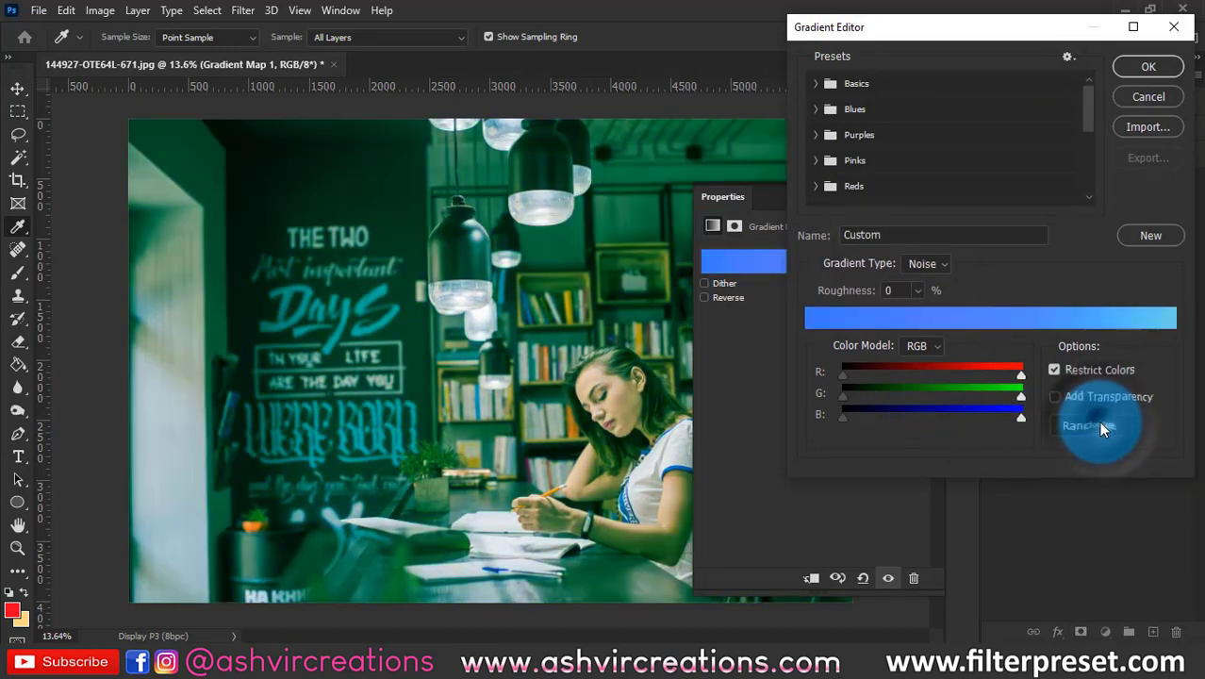
pyautogui.click(1101, 427)
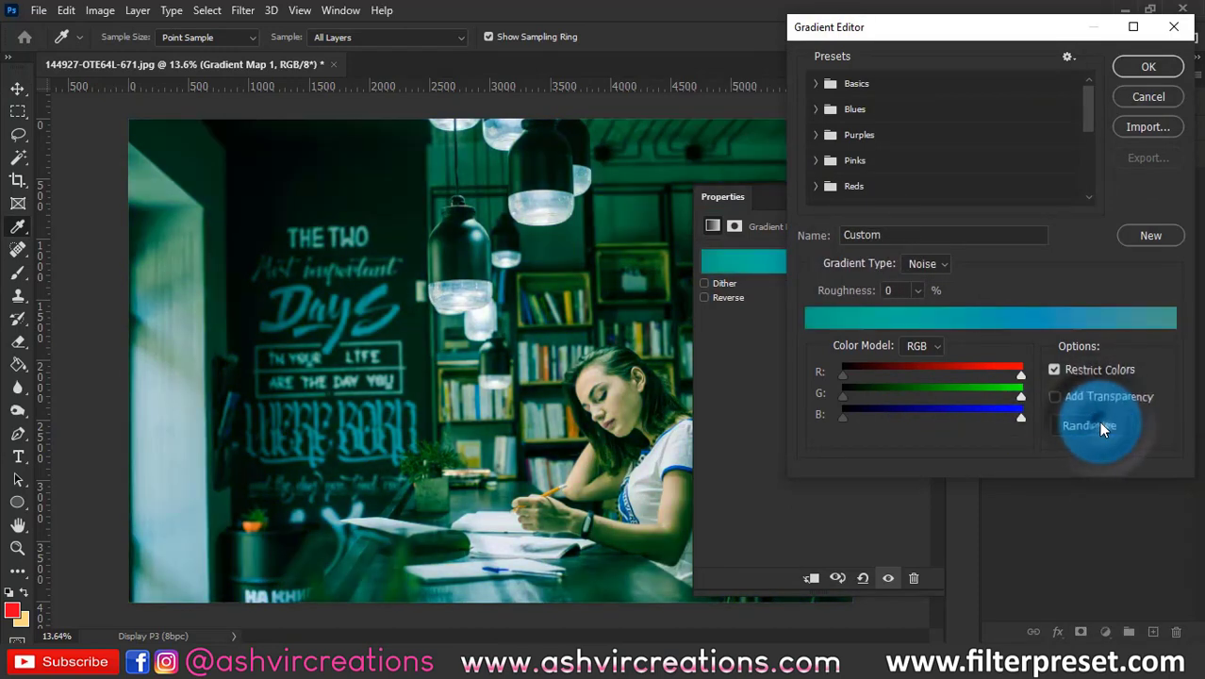
pyautogui.click(1102, 427)
pyautogui.click(1101, 427)
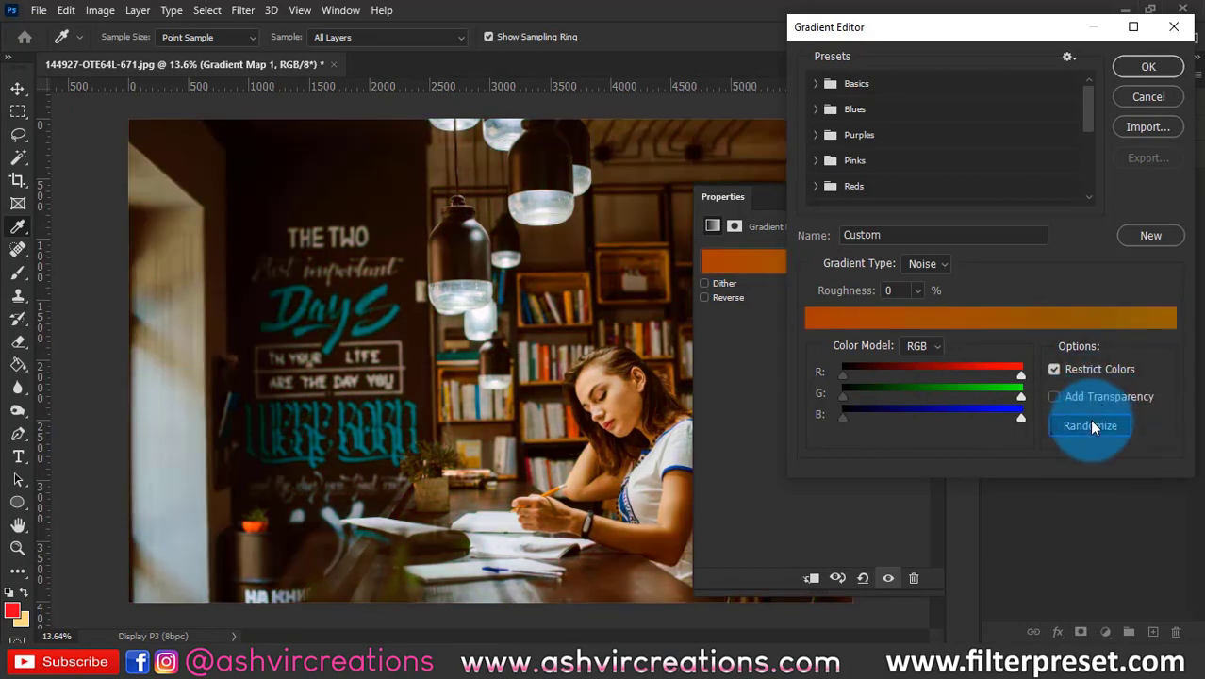
pyautogui.click(1091, 425)
pyautogui.click(1091, 426)
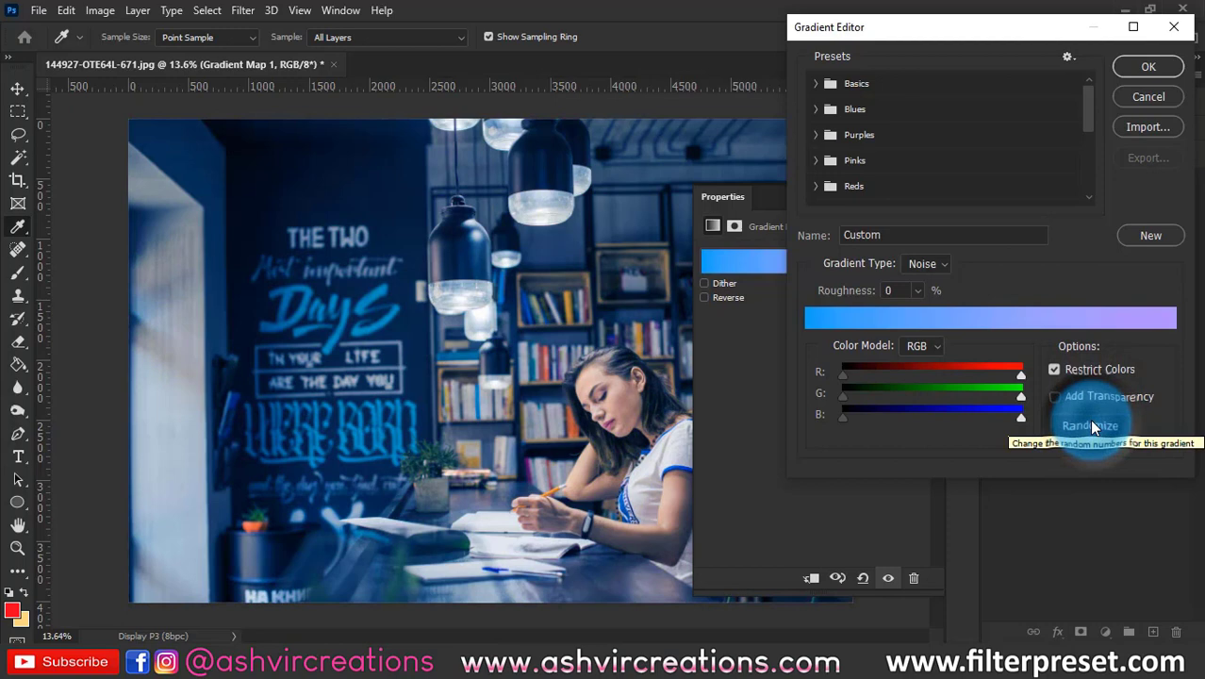
pyautogui.click(1091, 425)
pyautogui.click(1092, 423)
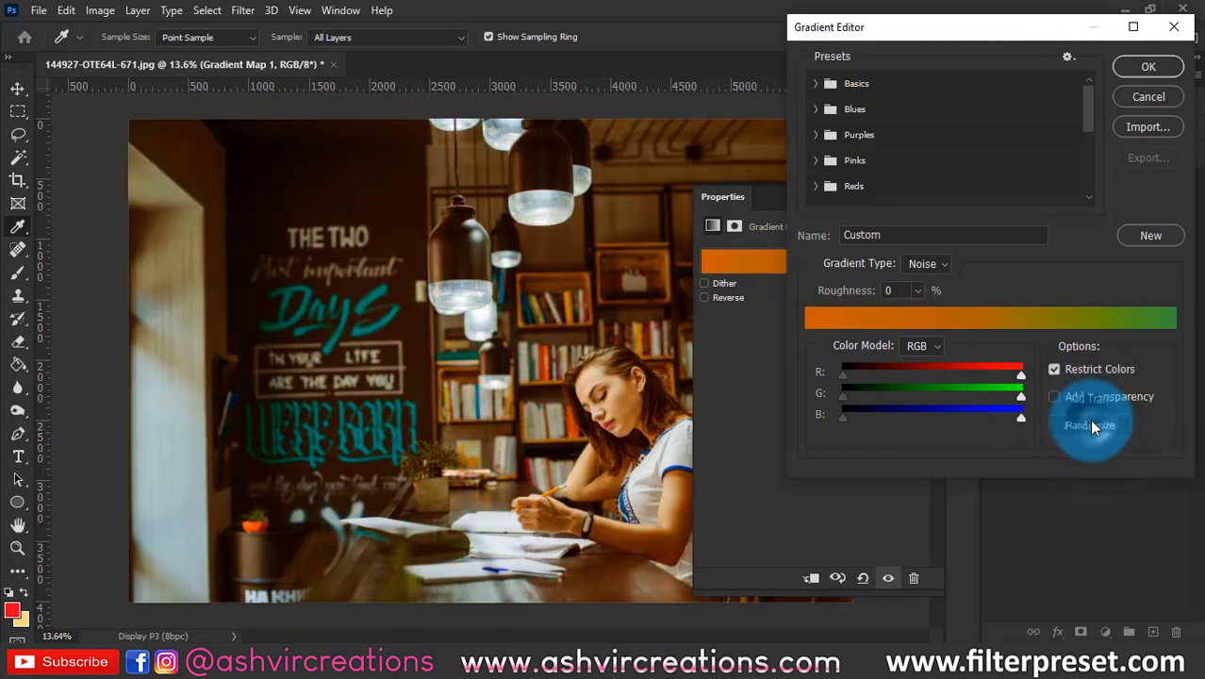
pyautogui.click(1092, 423)
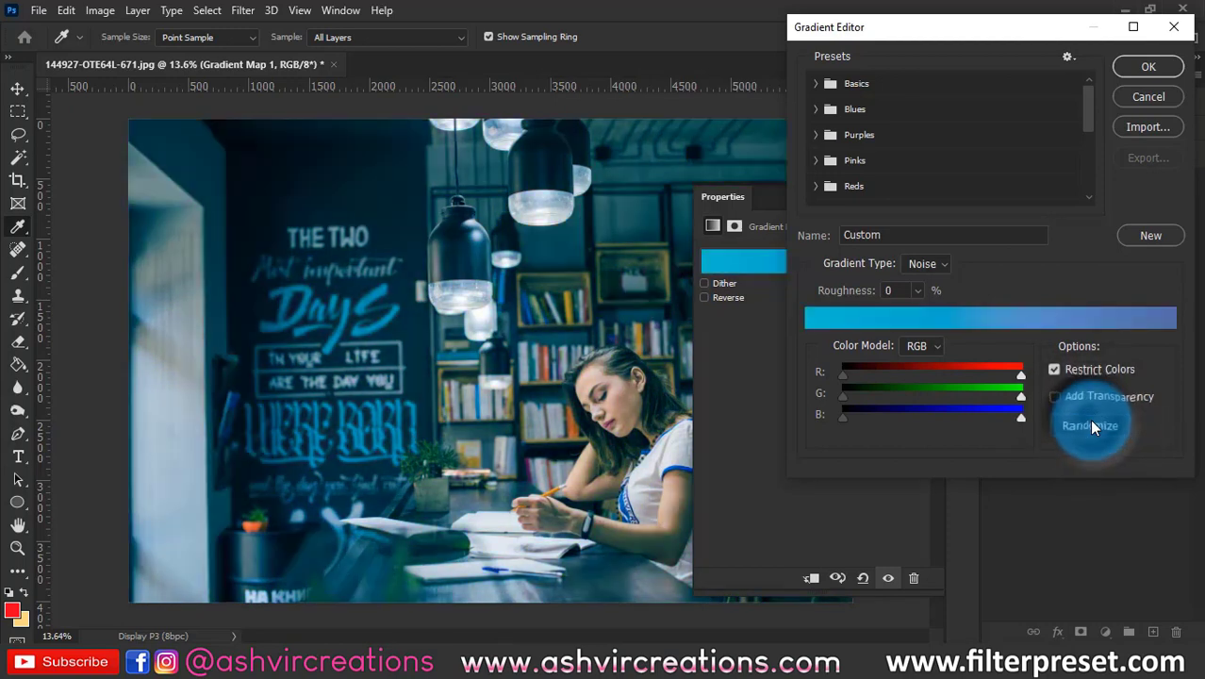
pyautogui.click(1092, 424)
pyautogui.click(1091, 425)
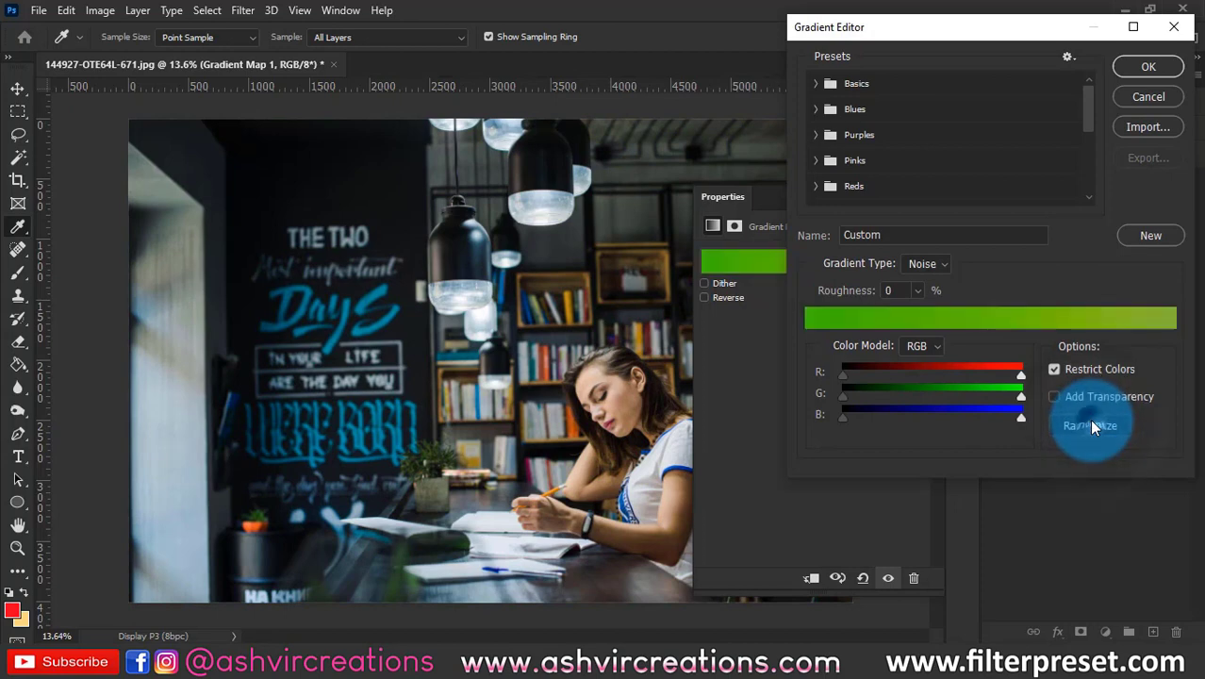
pyautogui.click(1091, 425)
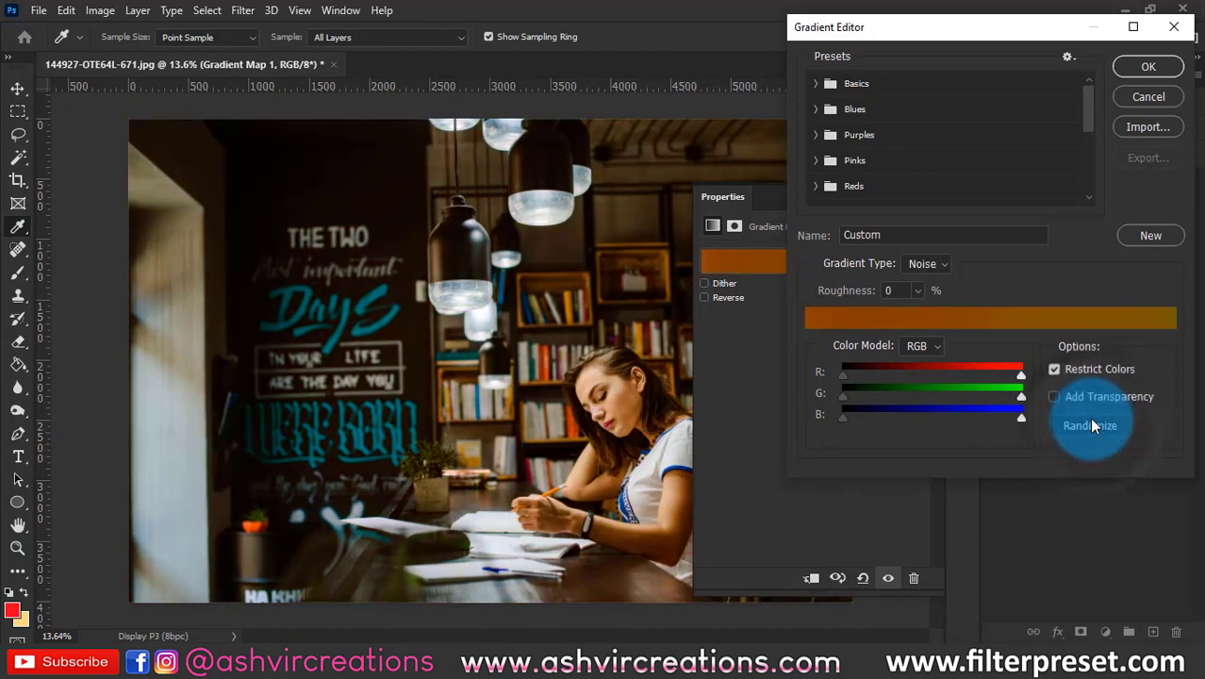
pyautogui.click(1090, 426)
pyautogui.click(1091, 427)
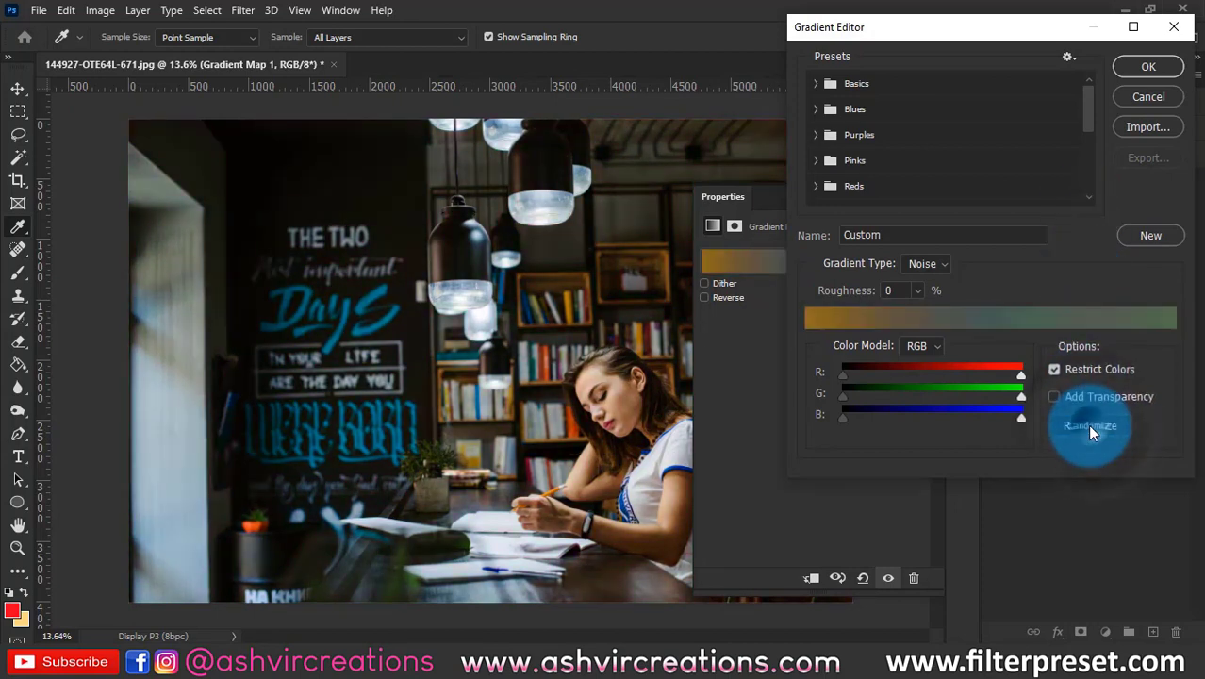
pyautogui.click(1090, 426)
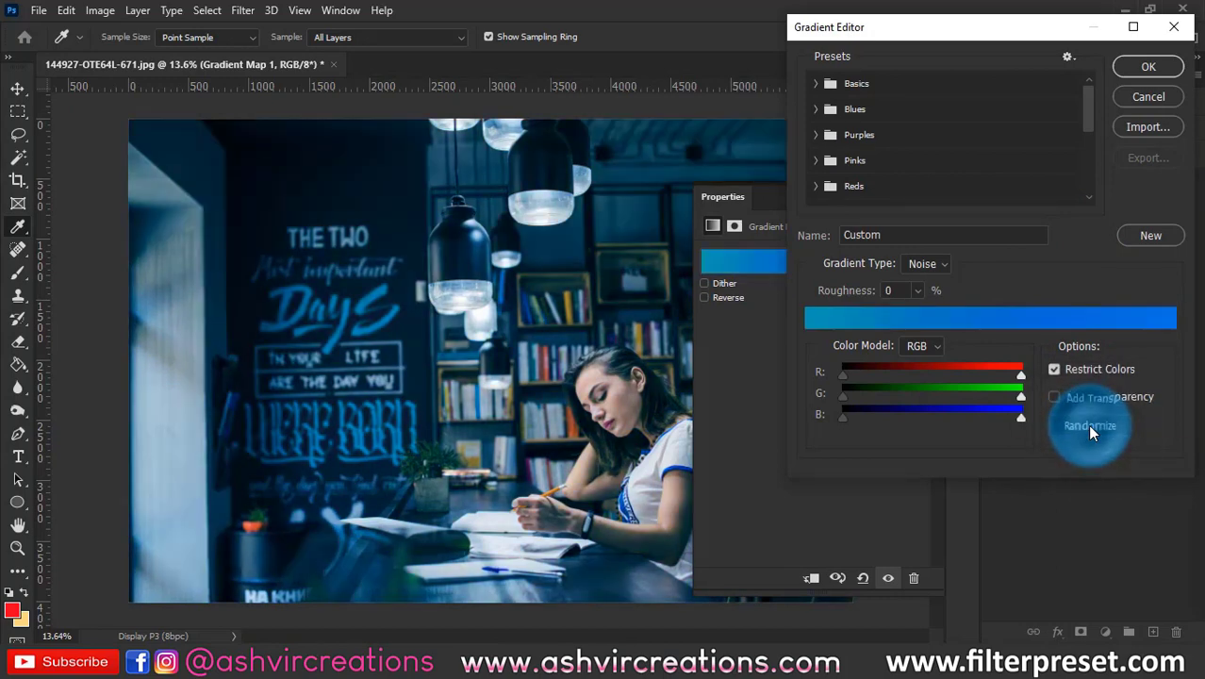
pyautogui.click(1090, 426)
pyautogui.click(1090, 426)
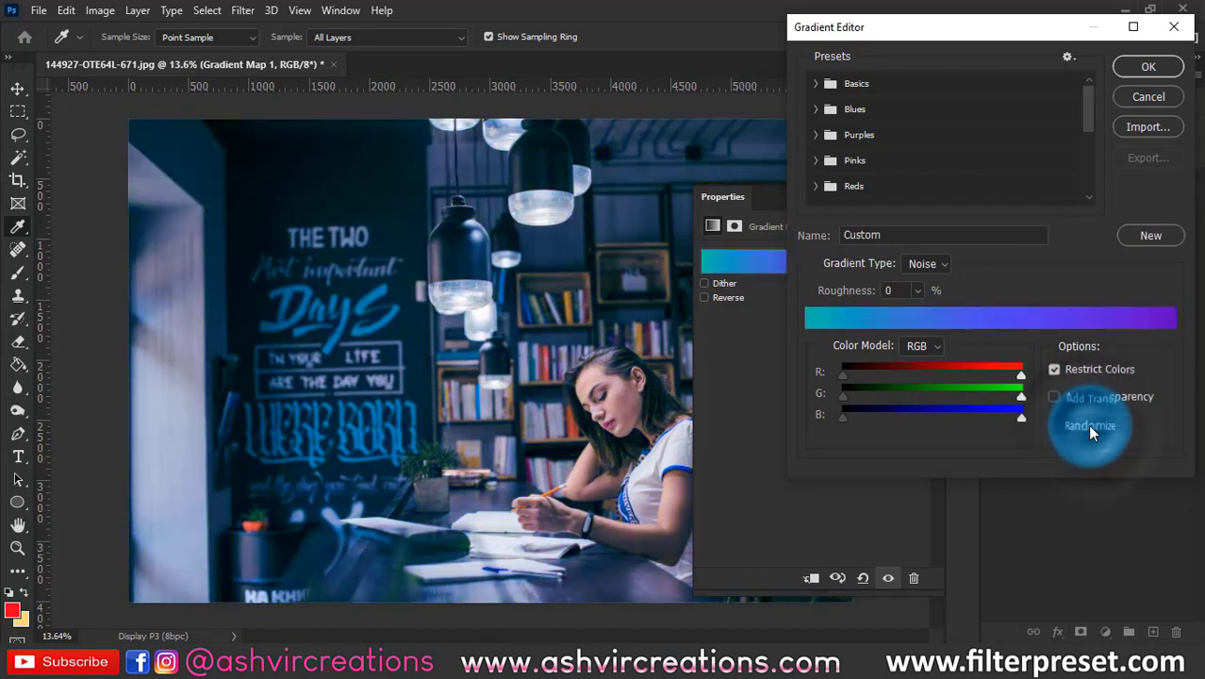
pyautogui.click(1089, 426)
pyautogui.click(1090, 426)
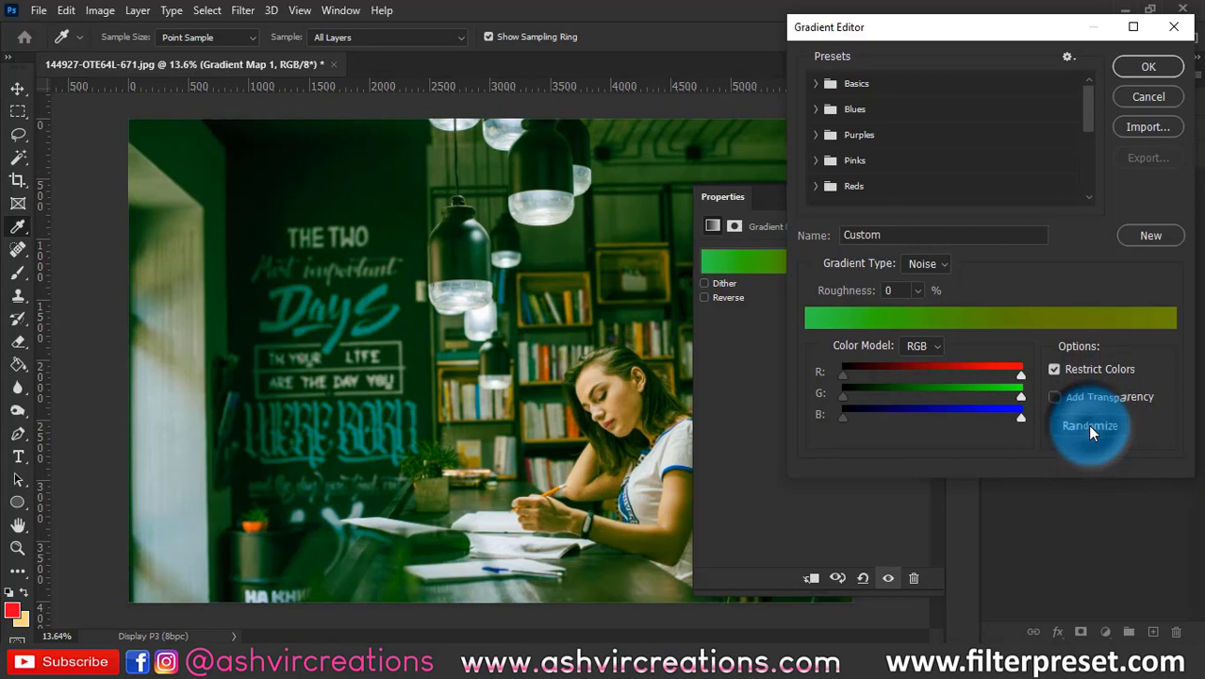
pyautogui.click(1089, 426)
pyautogui.click(1089, 426)
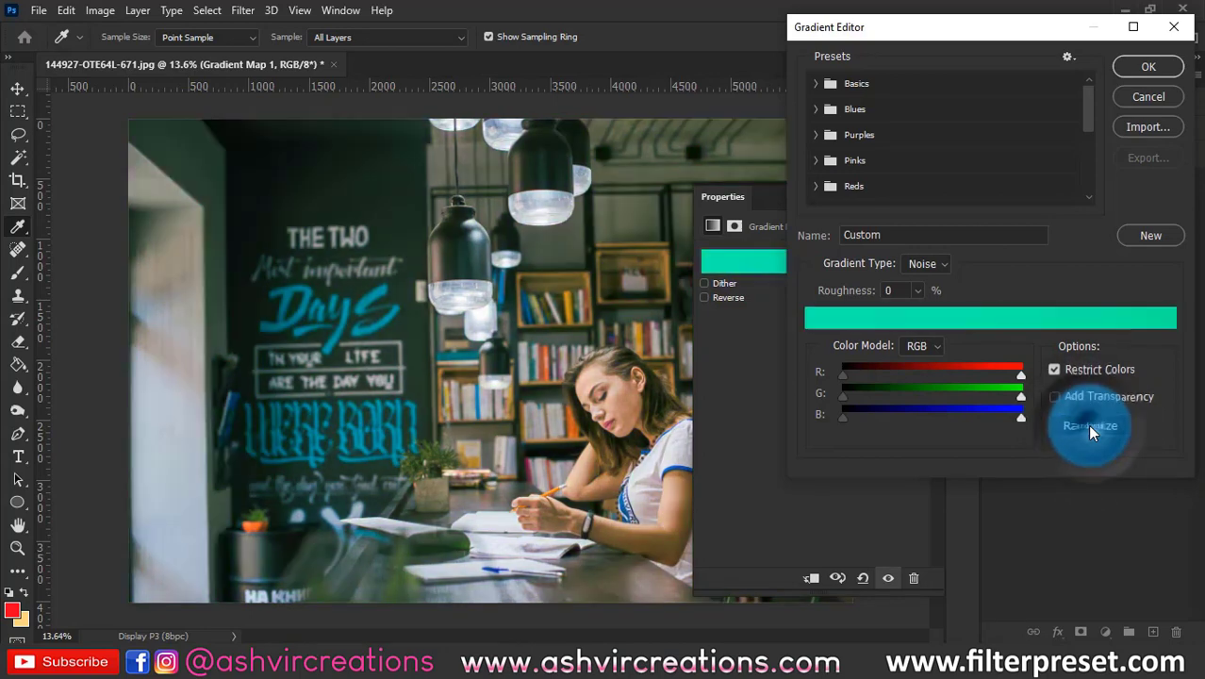
pyautogui.click(1089, 427)
pyautogui.click(1090, 426)
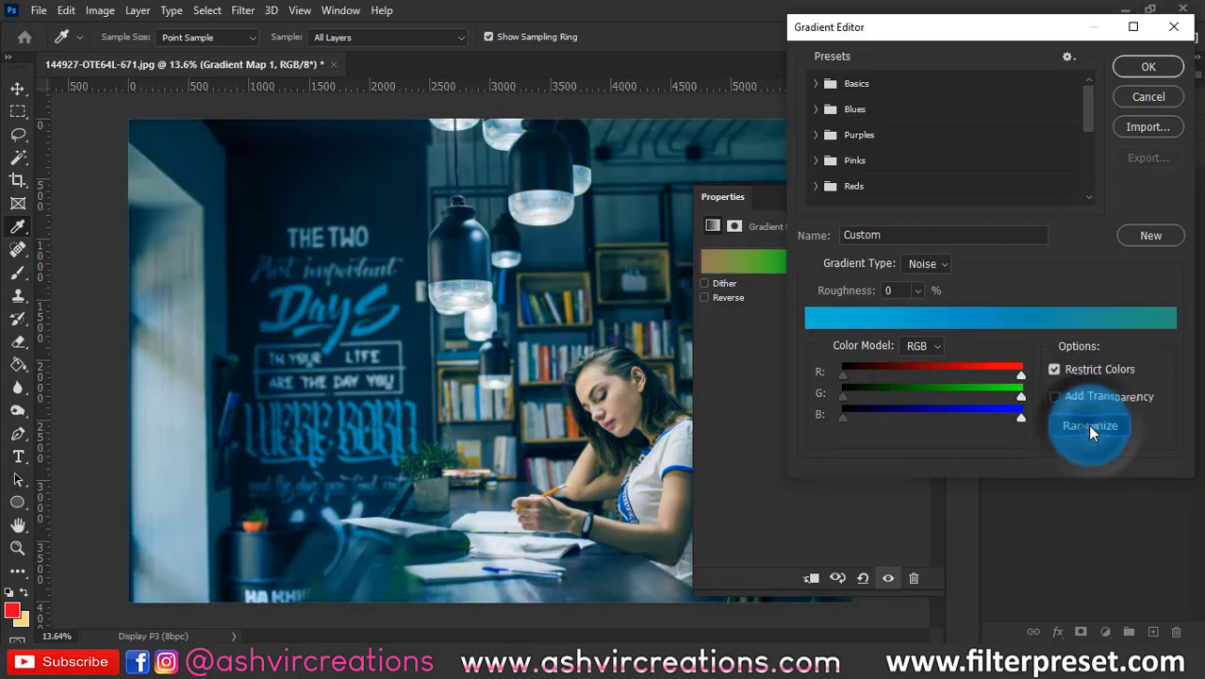
pyautogui.click(1090, 427)
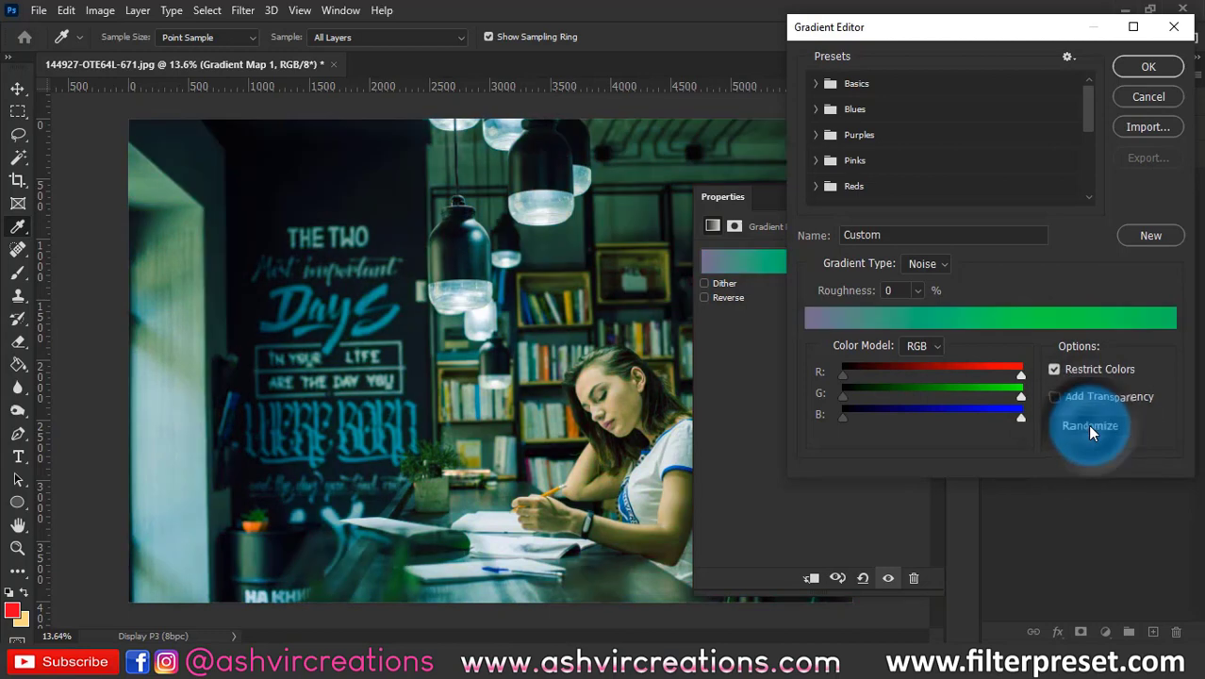
pyautogui.click(1086, 427)
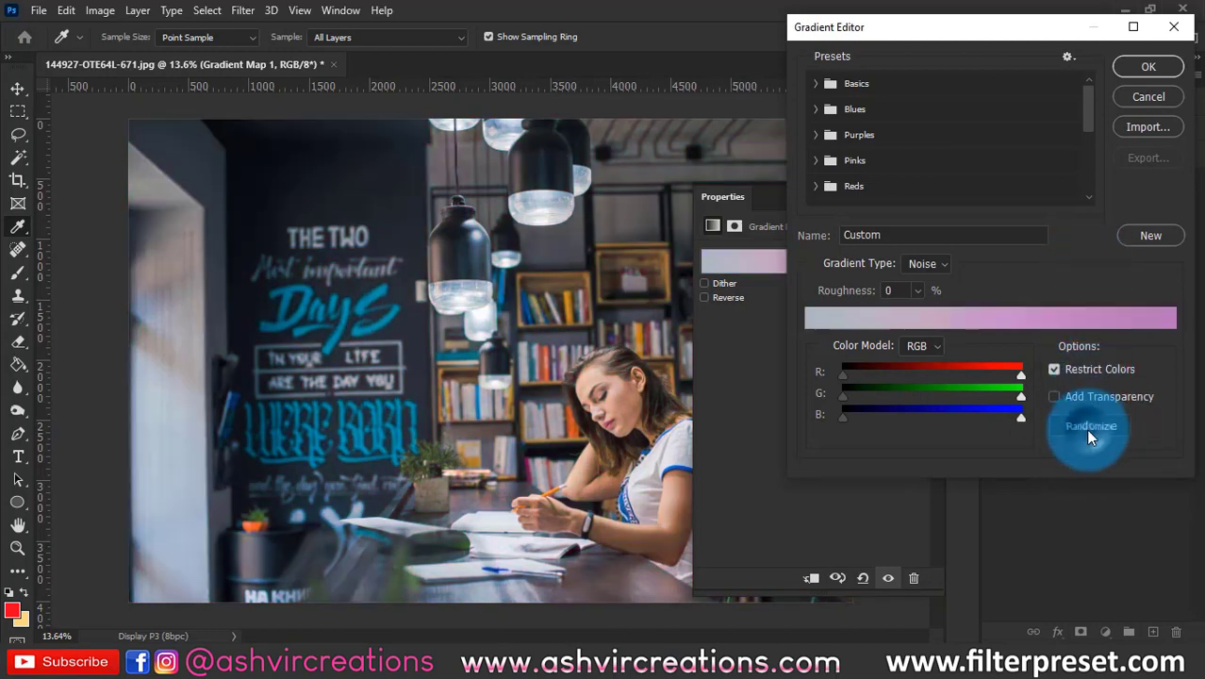
pyautogui.click(1086, 429)
pyautogui.click(1087, 429)
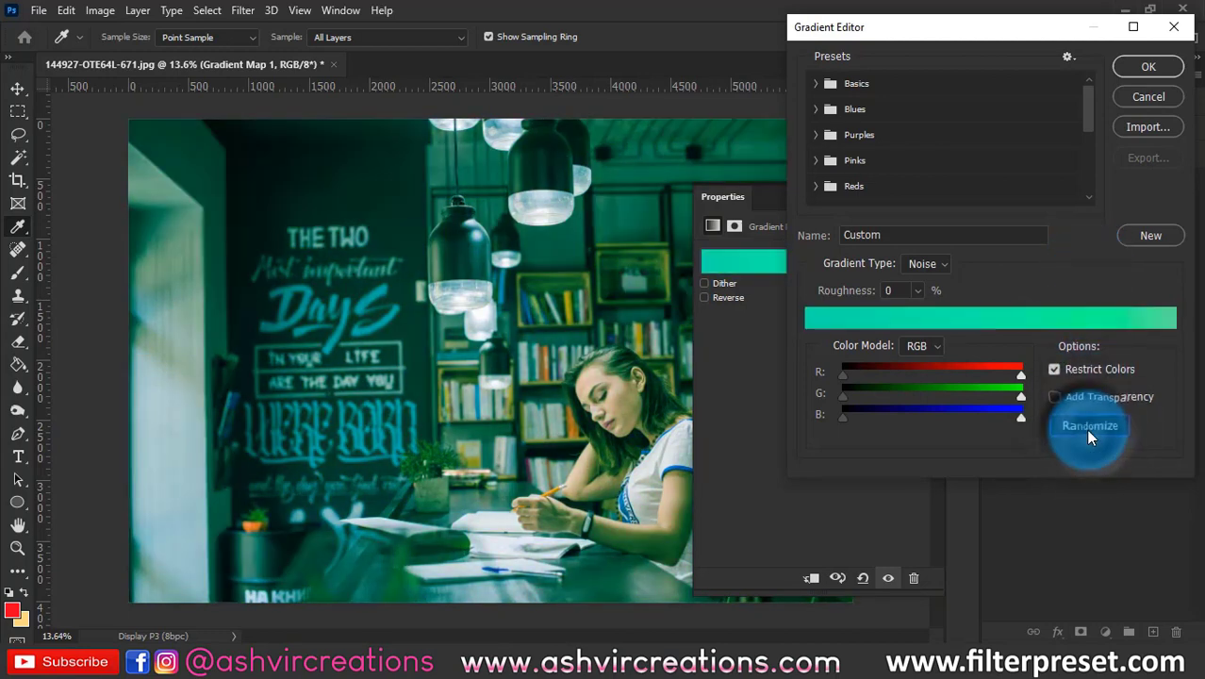
pyautogui.click(1088, 429)
pyautogui.click(1149, 66)
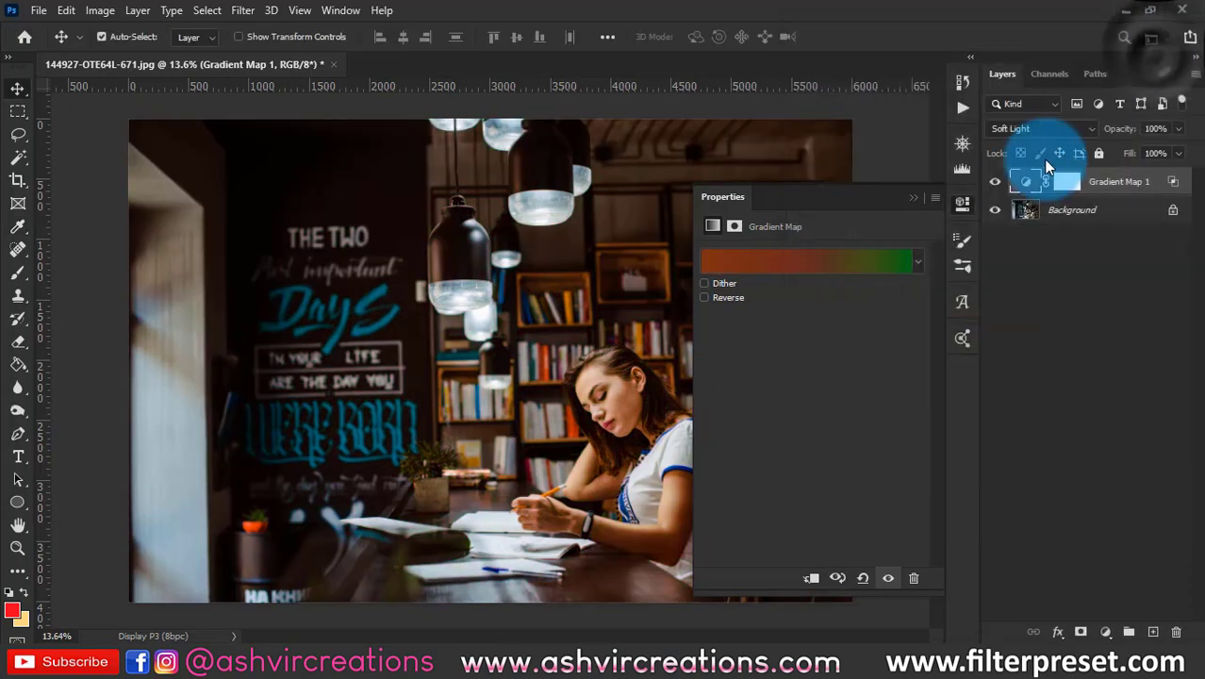
# Toggle the rust-to-green grade off and on to compare, then fit the photo on screen.
pyautogui.click(962, 203)
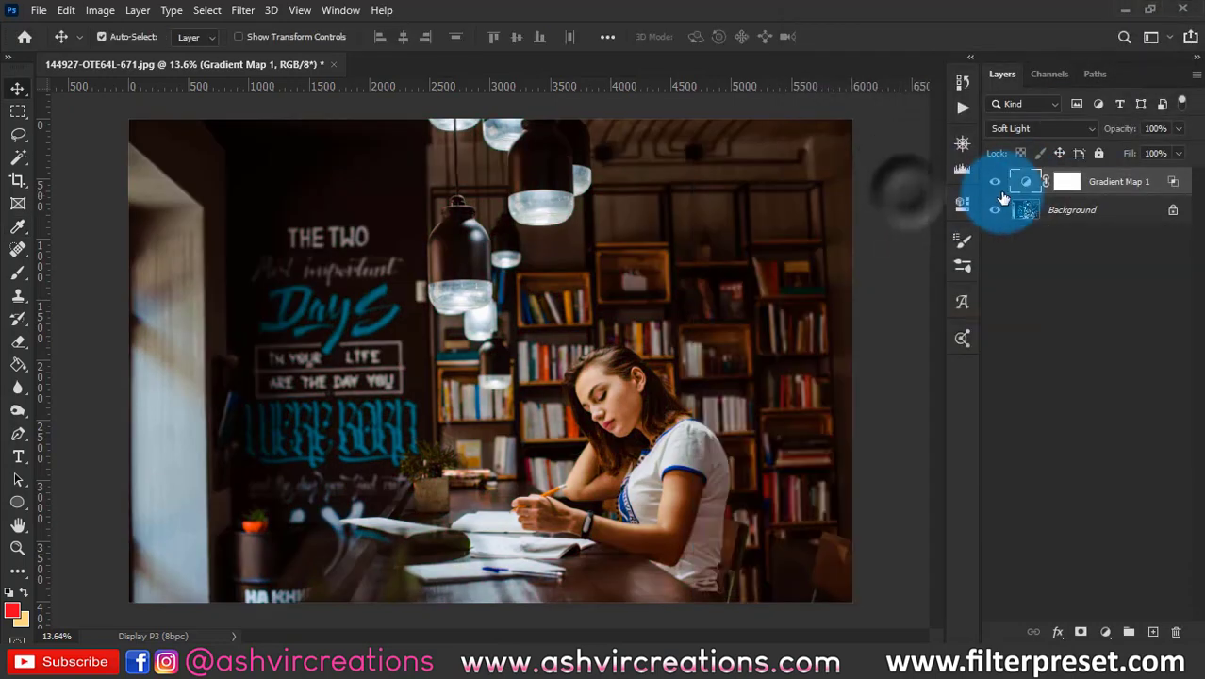
pyautogui.click(998, 182)
pyautogui.click(998, 182)
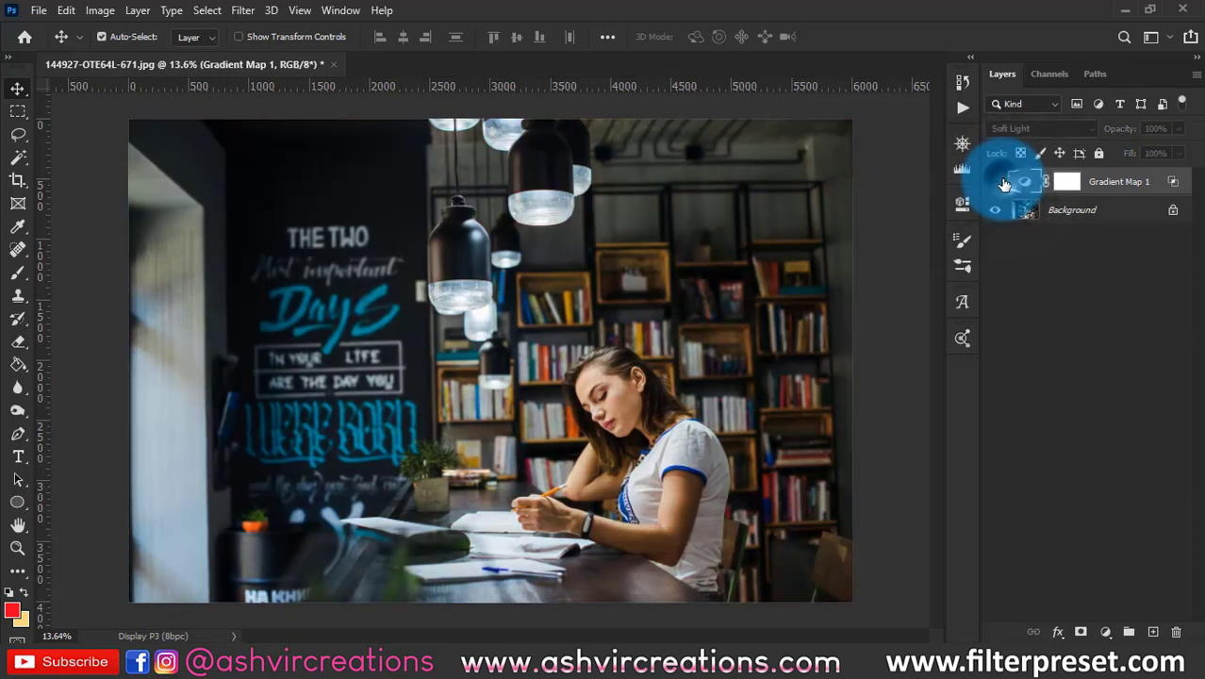
pyautogui.hotkey('ctrl', '0')
pyautogui.hotkey('ctrl', '0')
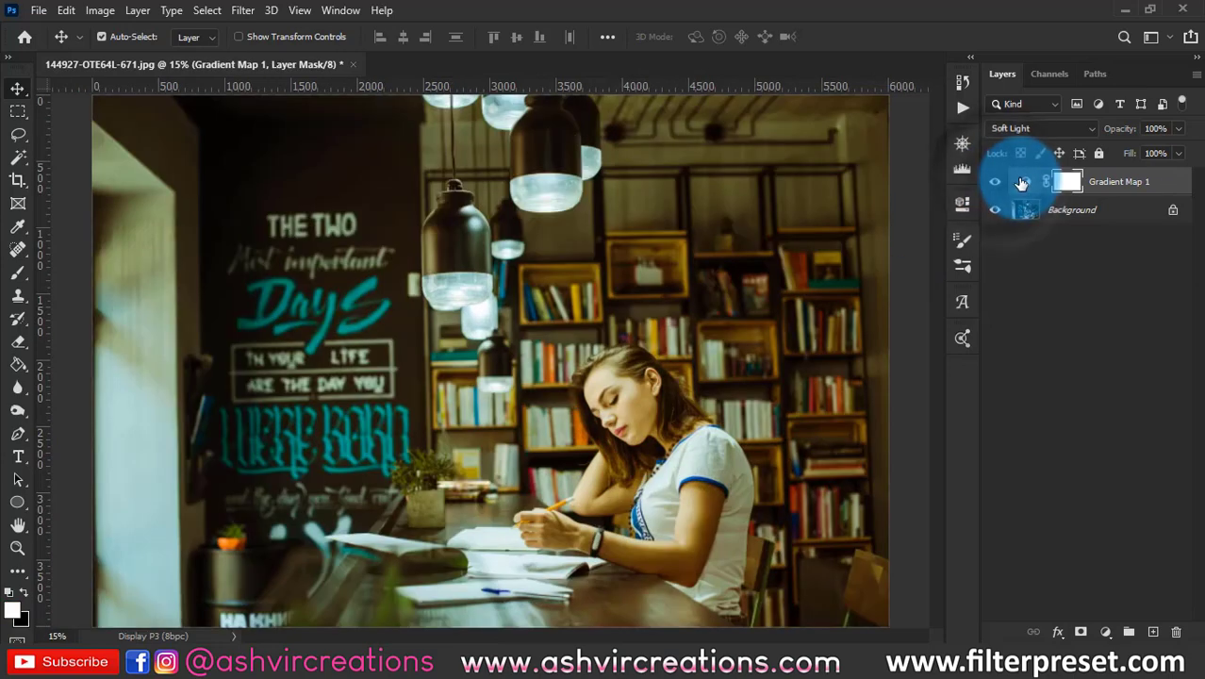
# Randomize Gradient Map 1's noise gradient to a blue-green one and accept it.
pyautogui.doubleClick(1025, 181)
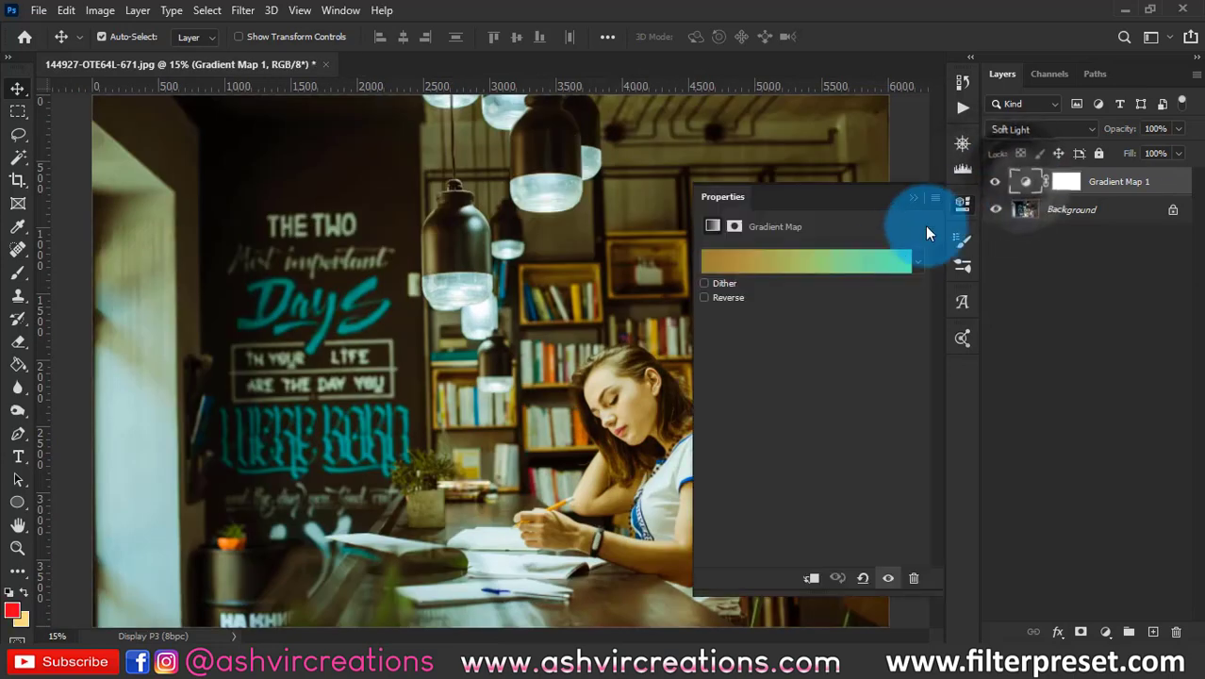
pyautogui.click(882, 259)
pyautogui.click(969, 484)
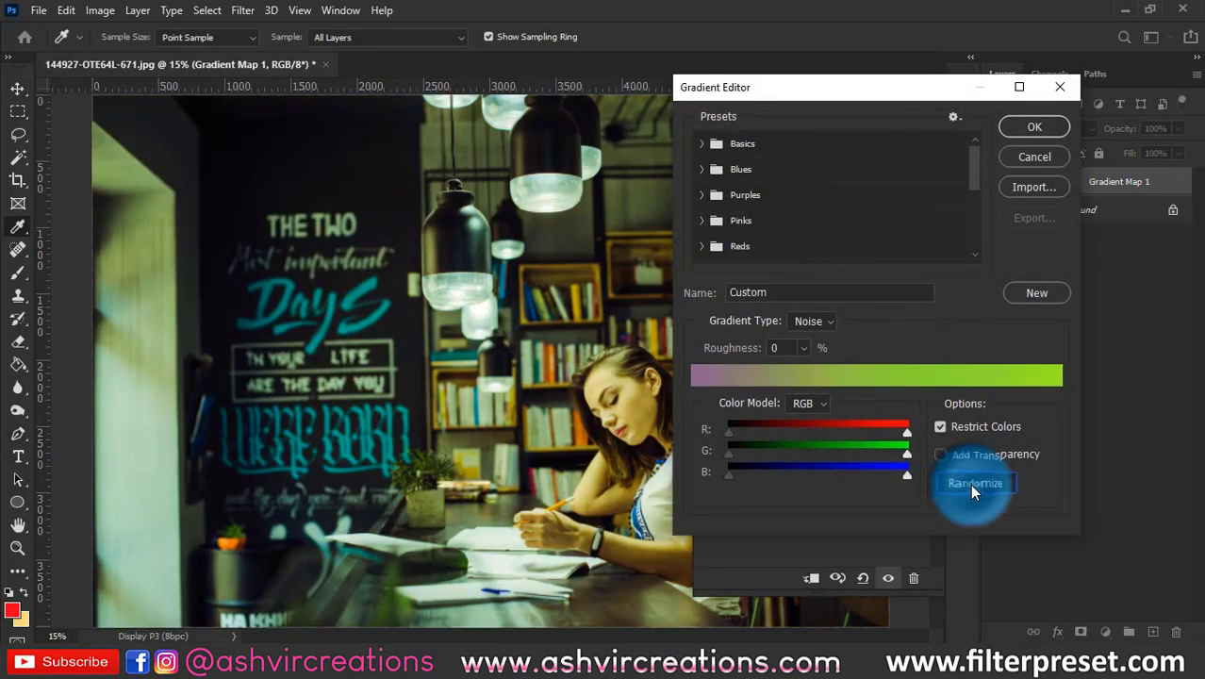
pyautogui.click(970, 484)
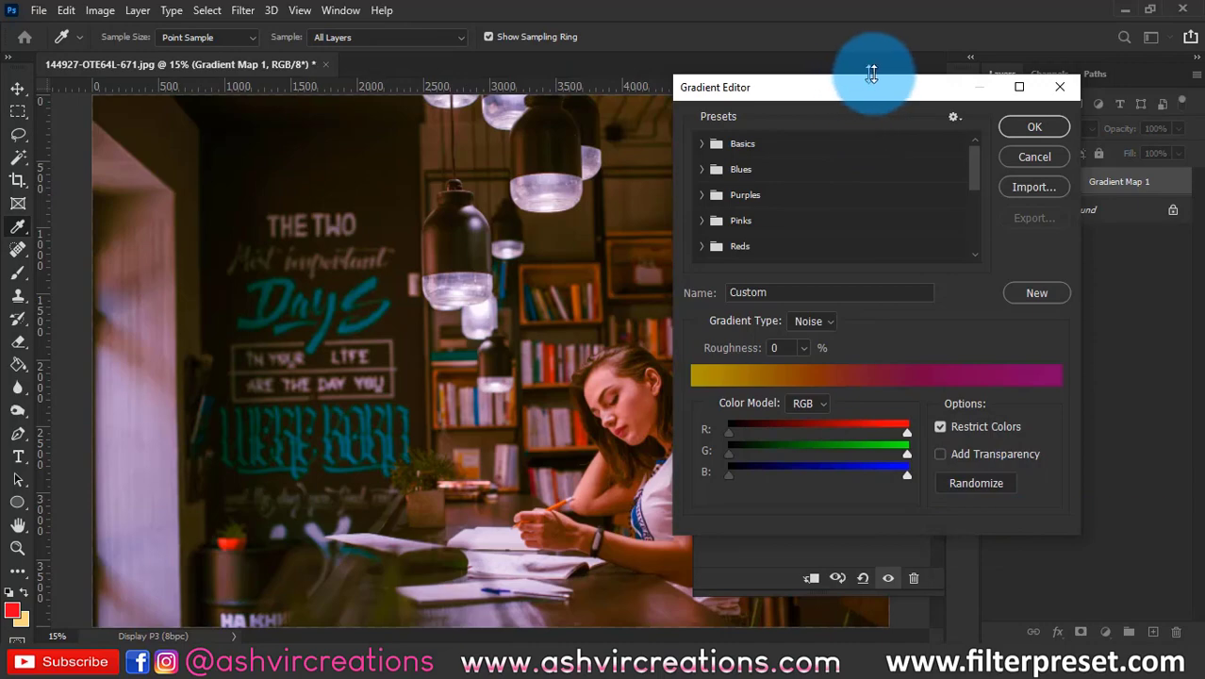
pyautogui.moveTo(872, 74); pyautogui.dragTo(986, 13)
pyautogui.click(1087, 420)
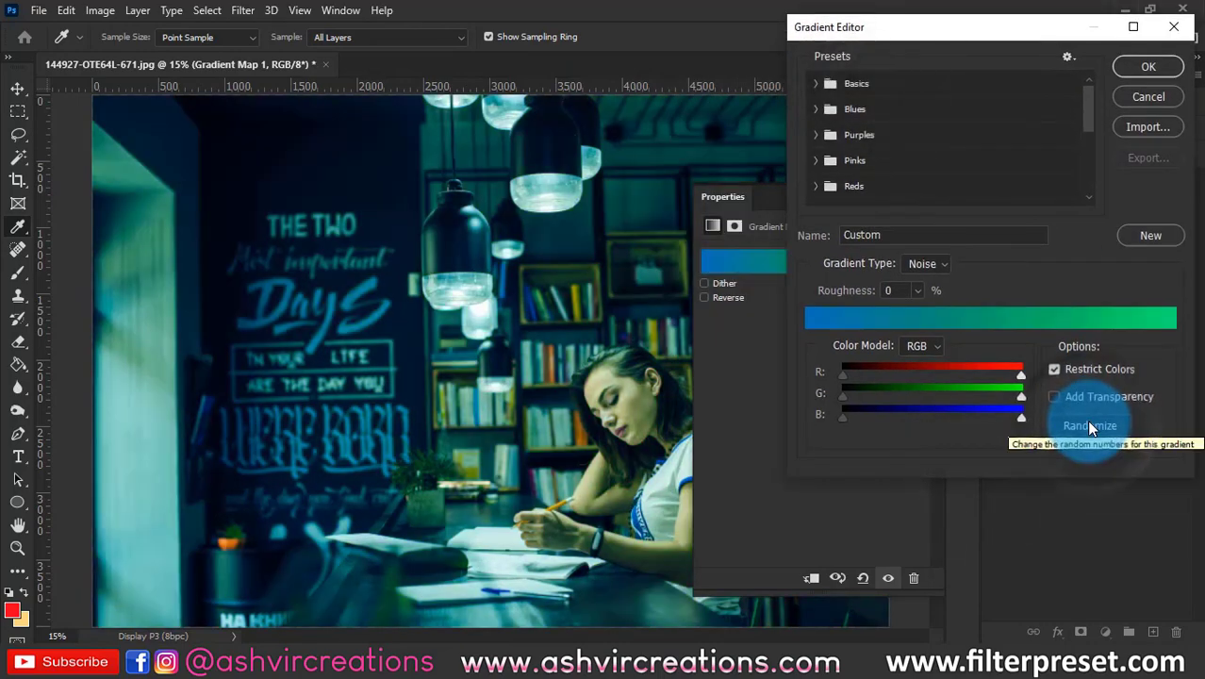
pyautogui.click(1149, 66)
# Blend the gradient map in Soft Light and re-randomize it to a teal-to-peach gradient.
pyautogui.click(1012, 130)
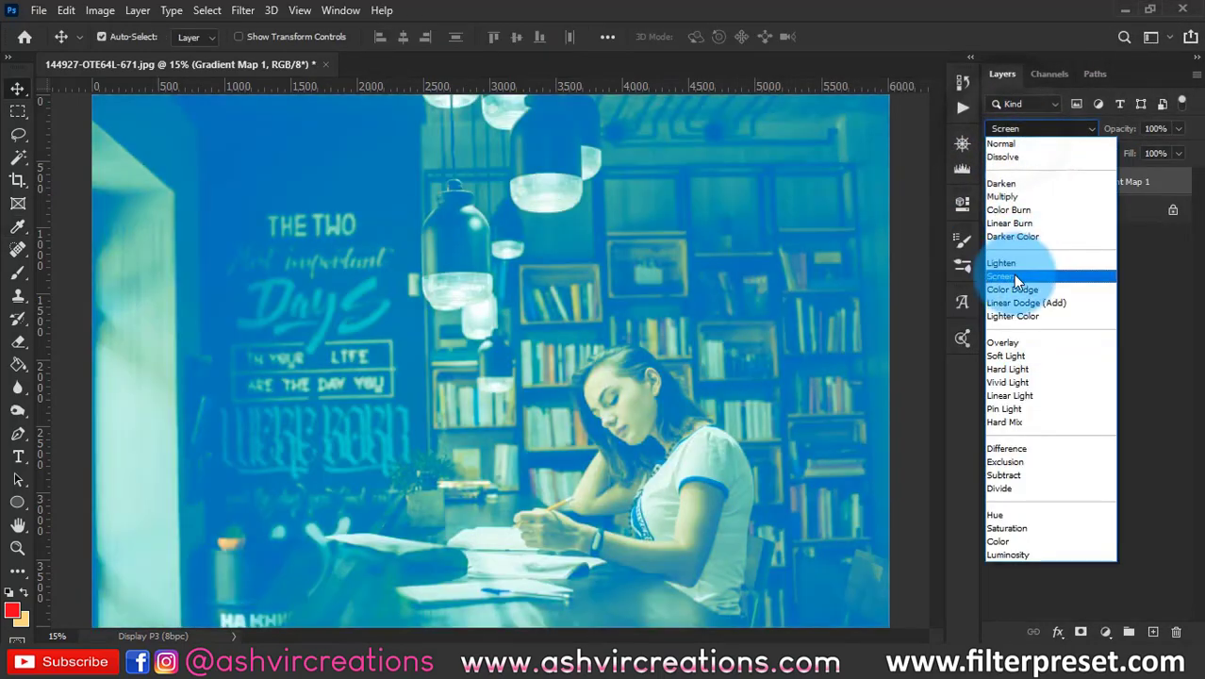
pyautogui.click(1019, 353)
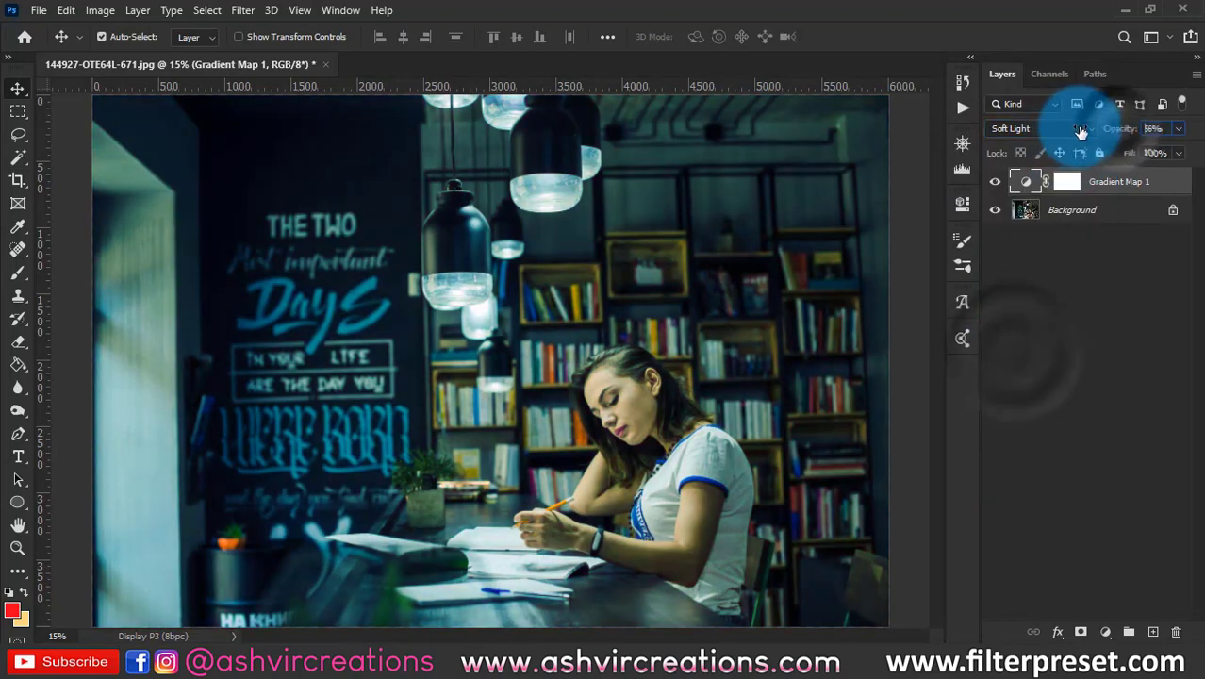
pyautogui.doubleClick(1026, 181)
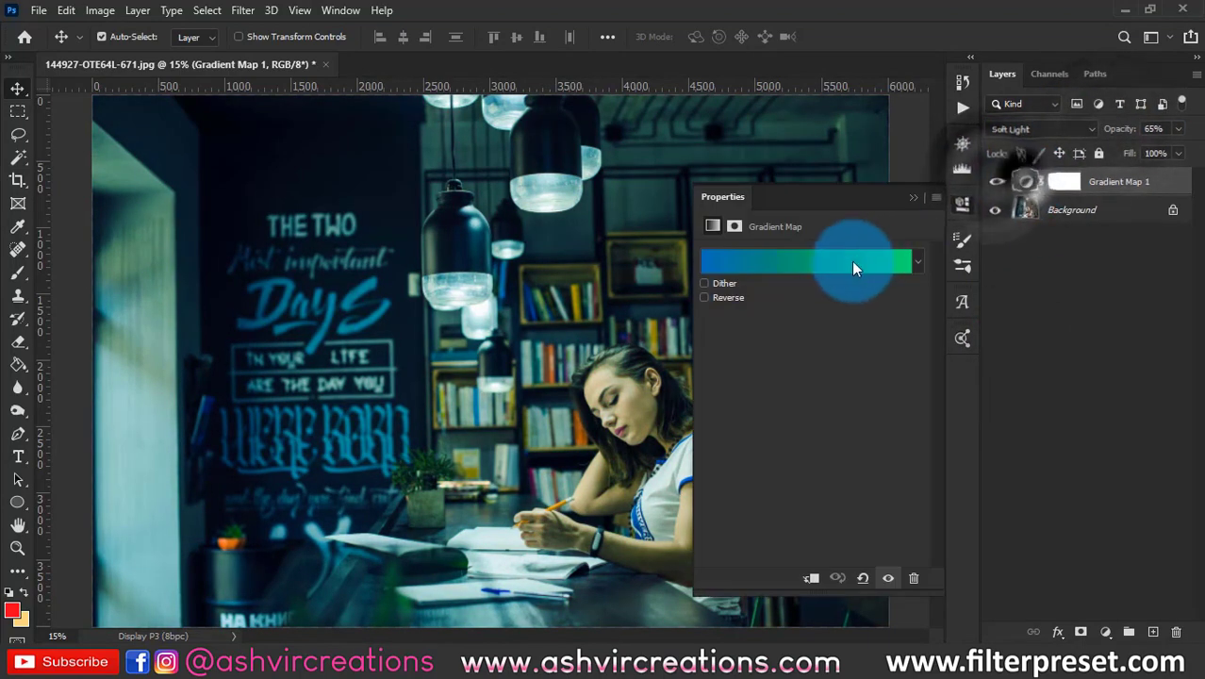
pyautogui.click(851, 261)
pyautogui.click(1080, 422)
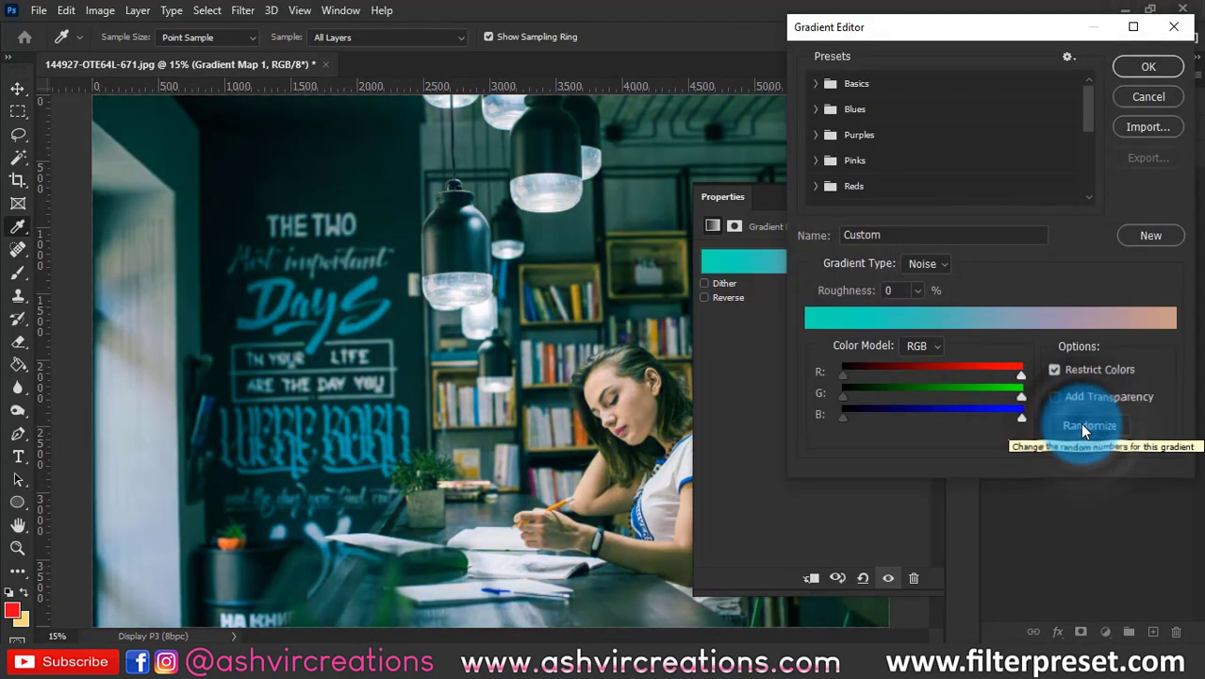
pyautogui.click(1080, 423)
pyautogui.click(1149, 66)
# Raise Gradient Map 1 to 100% opacity and toggle it off and on to compare.
pyautogui.click(909, 199)
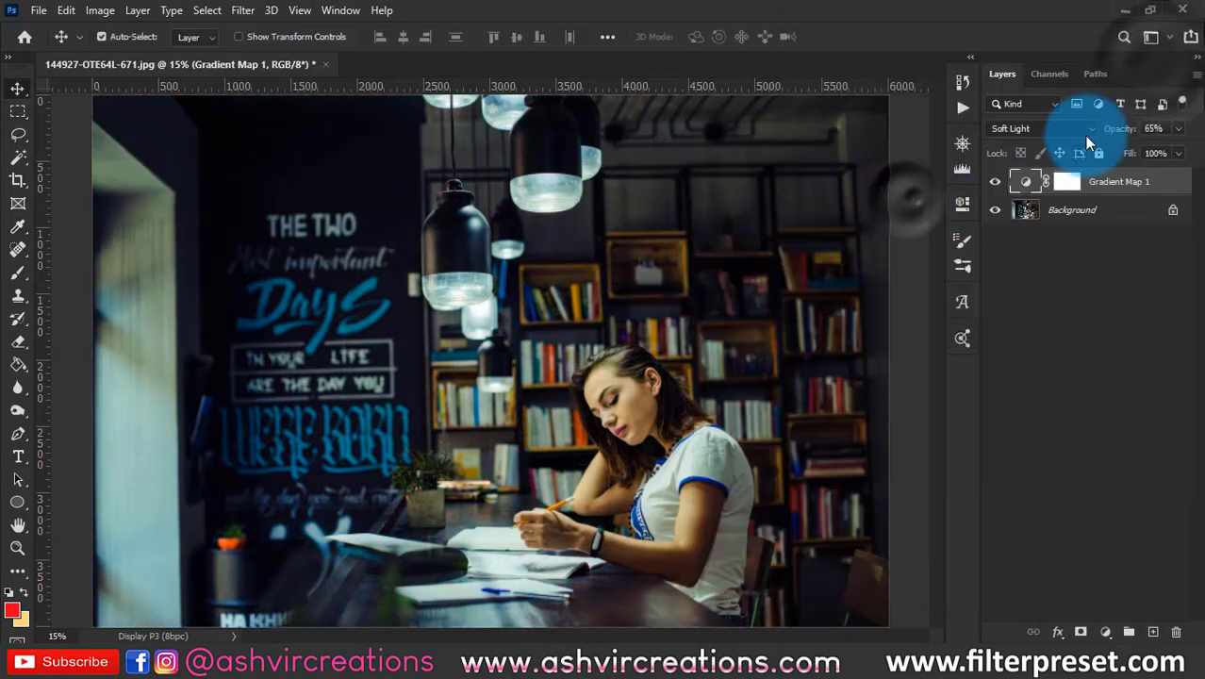
pyautogui.moveTo(1121, 129); pyautogui.dragTo(1156, 129)
pyautogui.click(1000, 182)
pyautogui.click(1000, 182)
pyautogui.click(1000, 182)
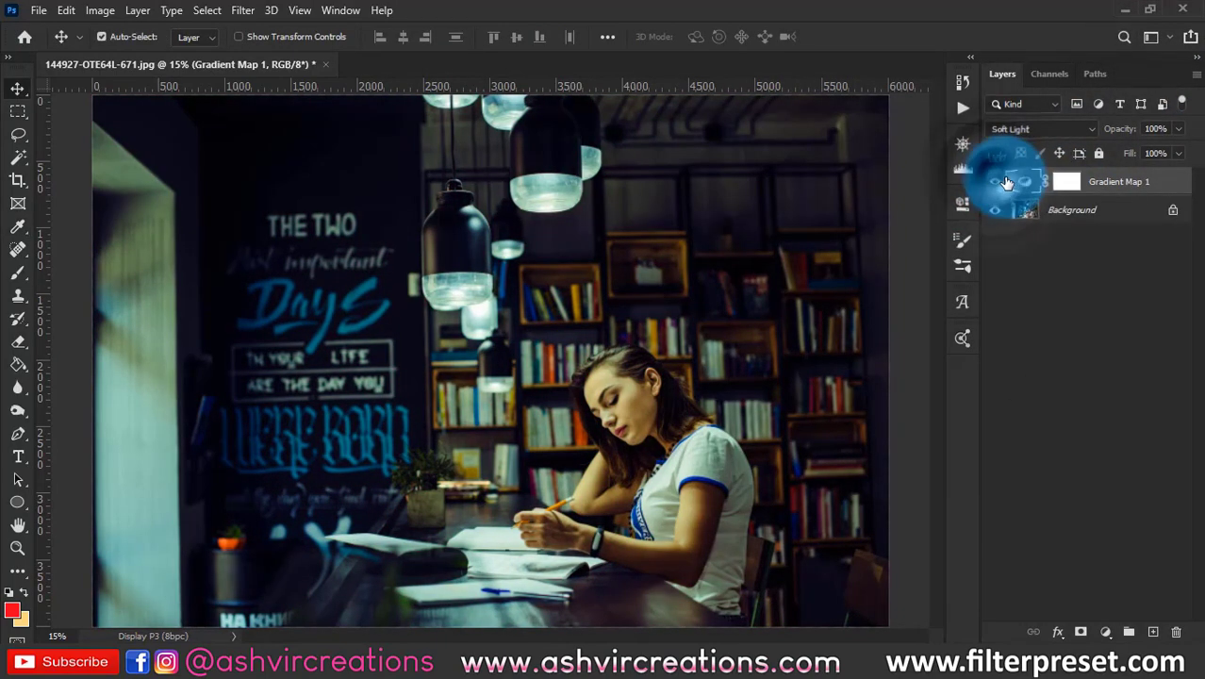